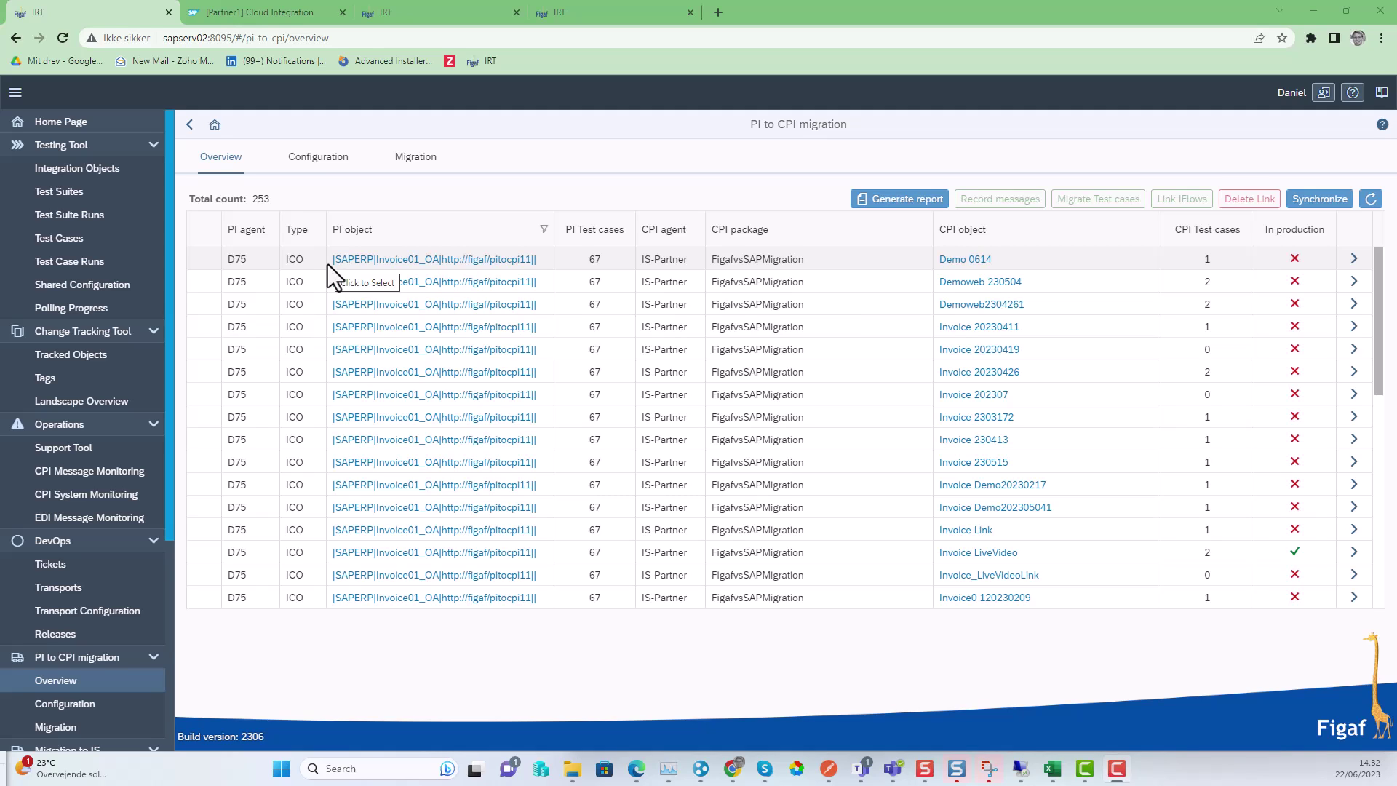
# - Start a message recording request for the first listed Invoice01_OA object, with a new test suite titled SAPBlog20230622
pyautogui.click(199, 264)
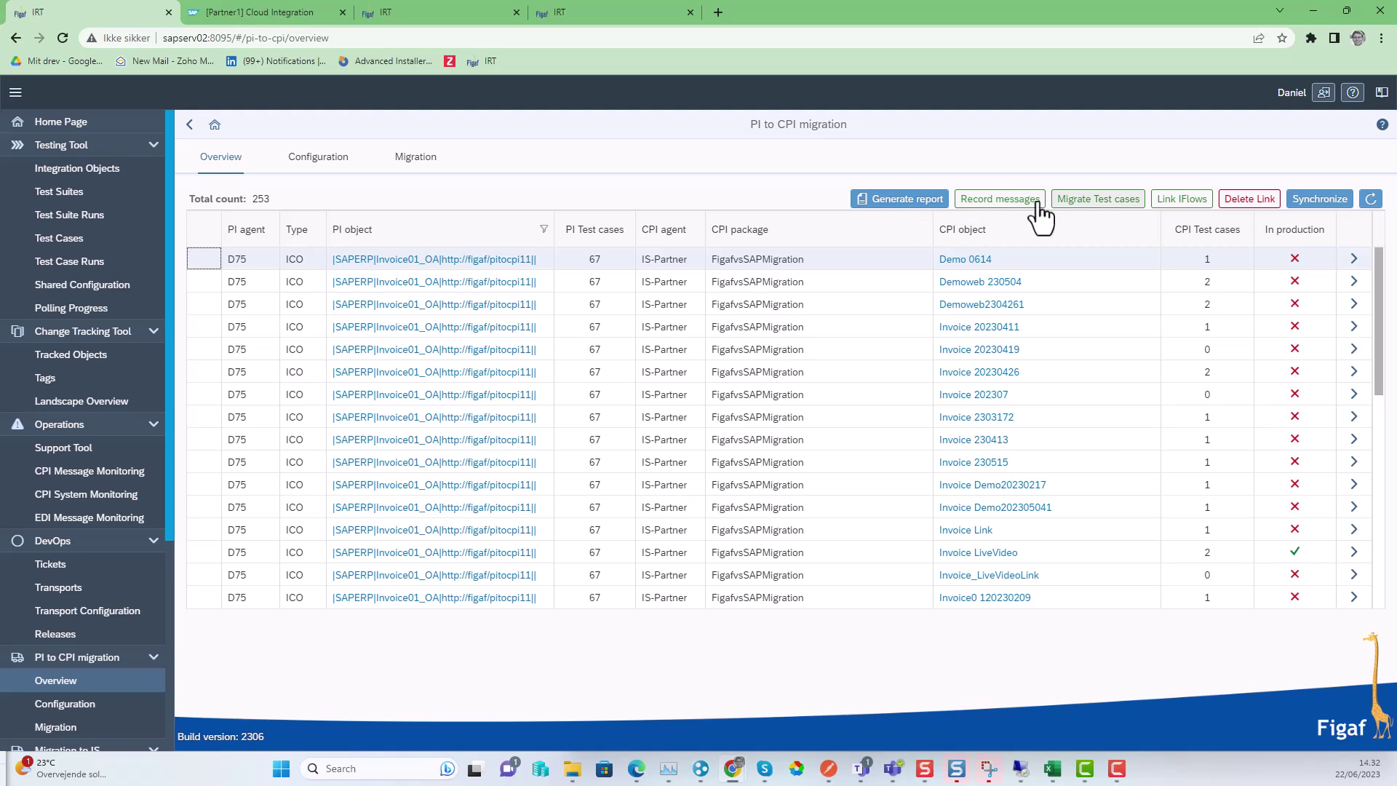
pyautogui.click(986, 206)
pyautogui.click(288, 227)
pyautogui.write('SAPBlog20230622')
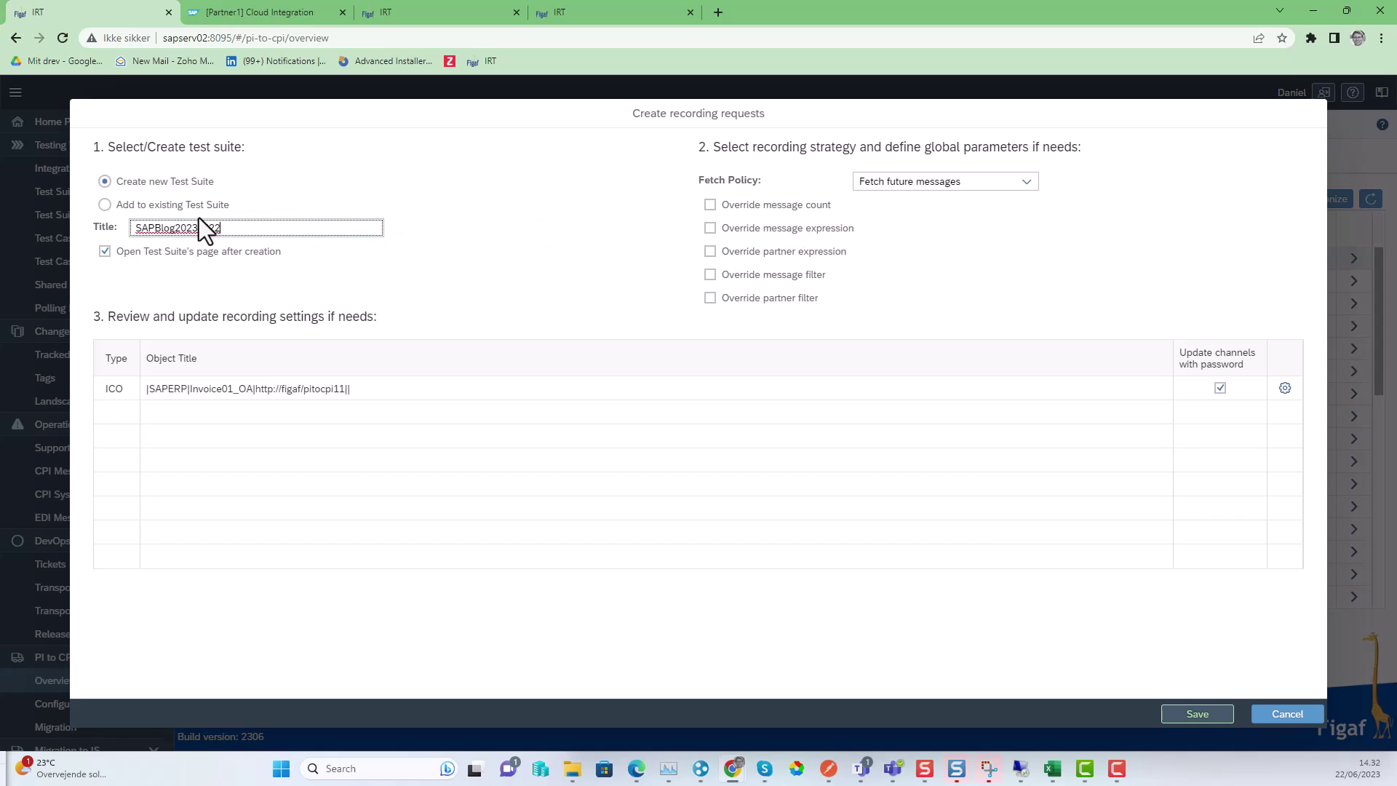
# - Set the recording to fetch future messages, override the message expression with SAPBlog20230622, and save the request
pyautogui.click(888, 185)
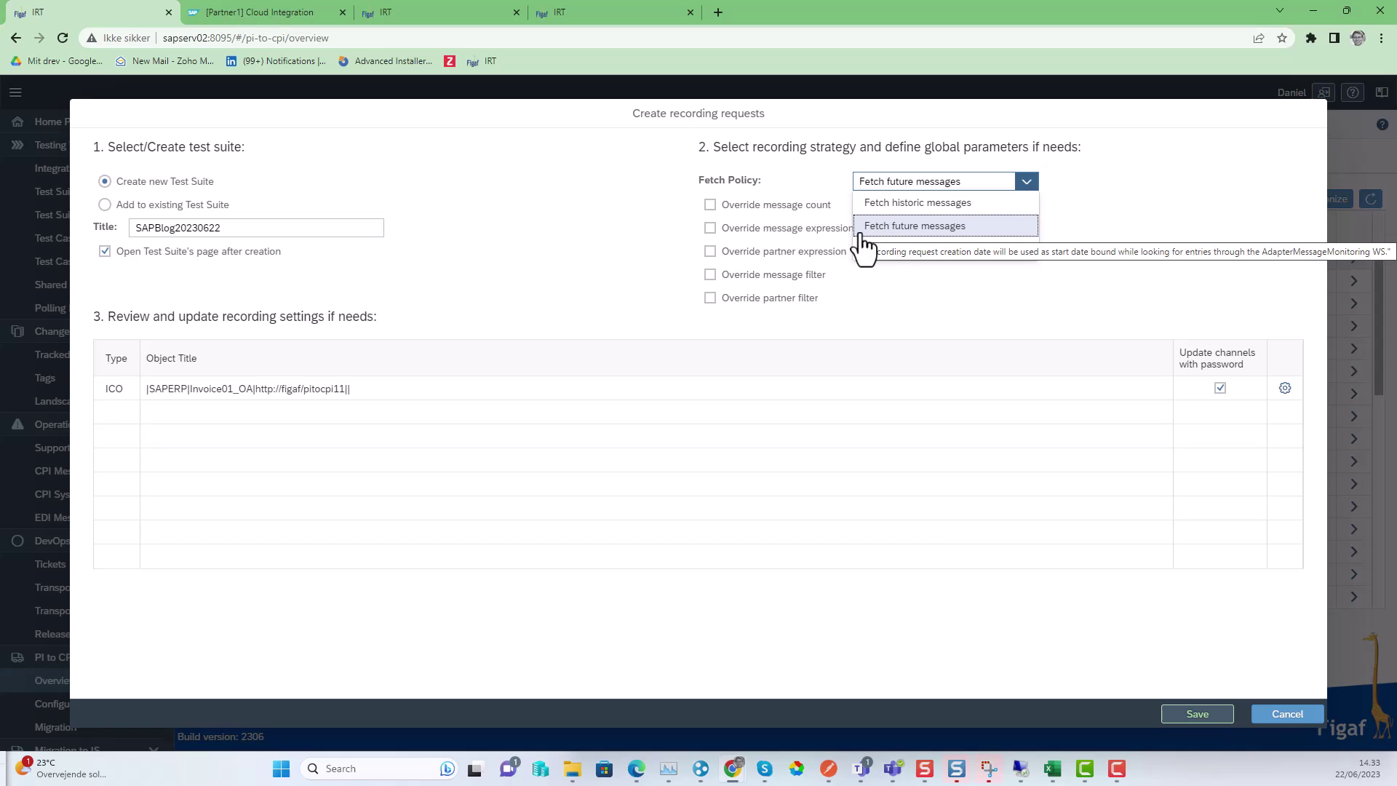
pyautogui.click(873, 226)
pyautogui.click(793, 228)
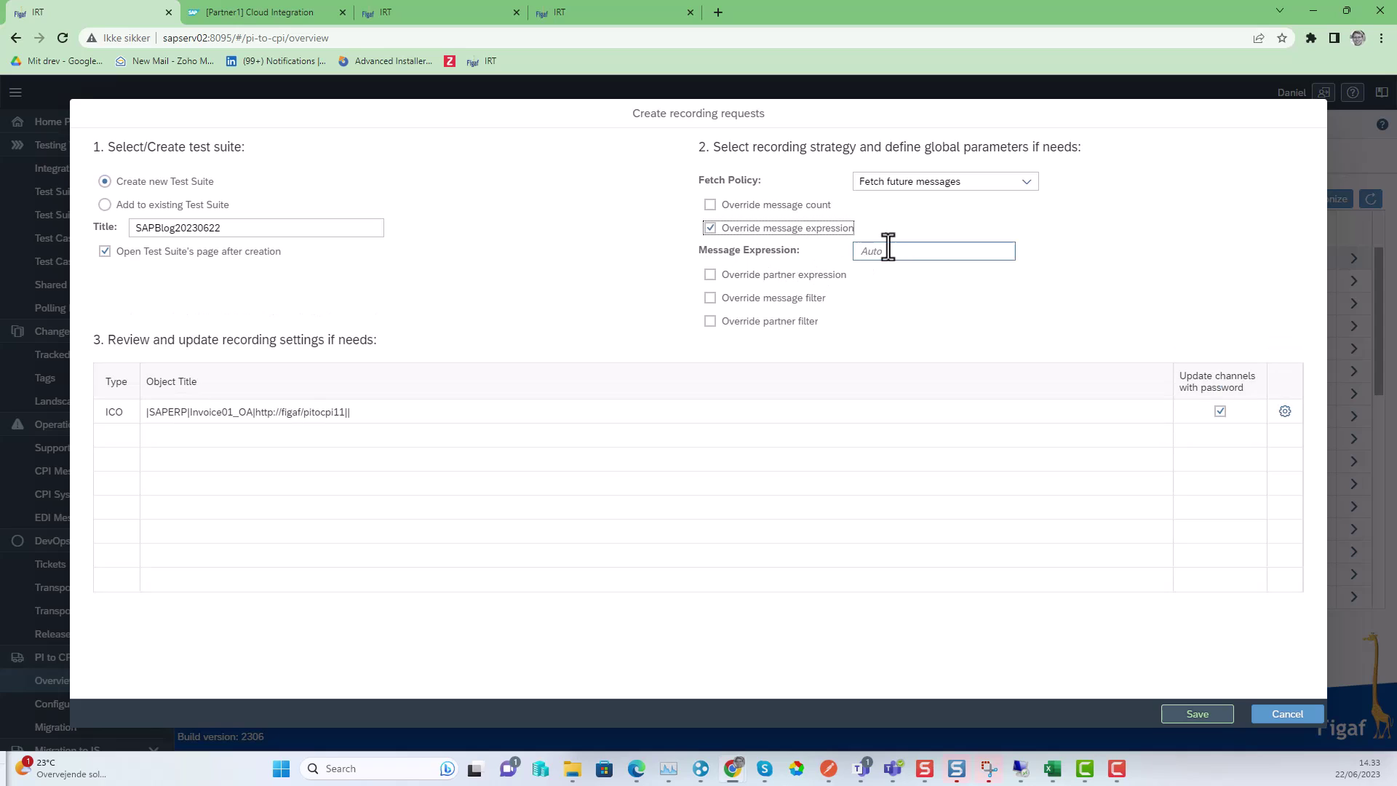
pyautogui.click(861, 253)
pyautogui.click(870, 291)
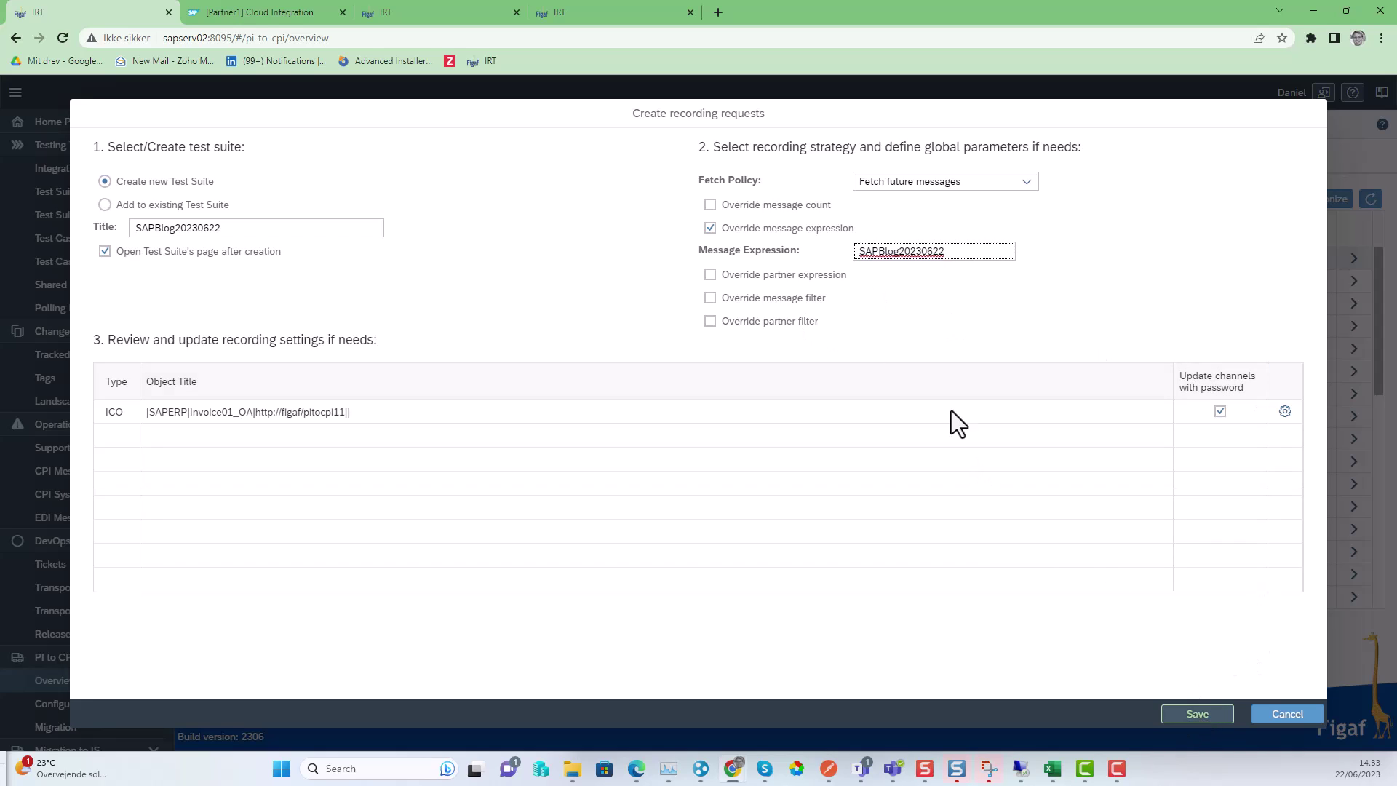
pyautogui.click(1187, 716)
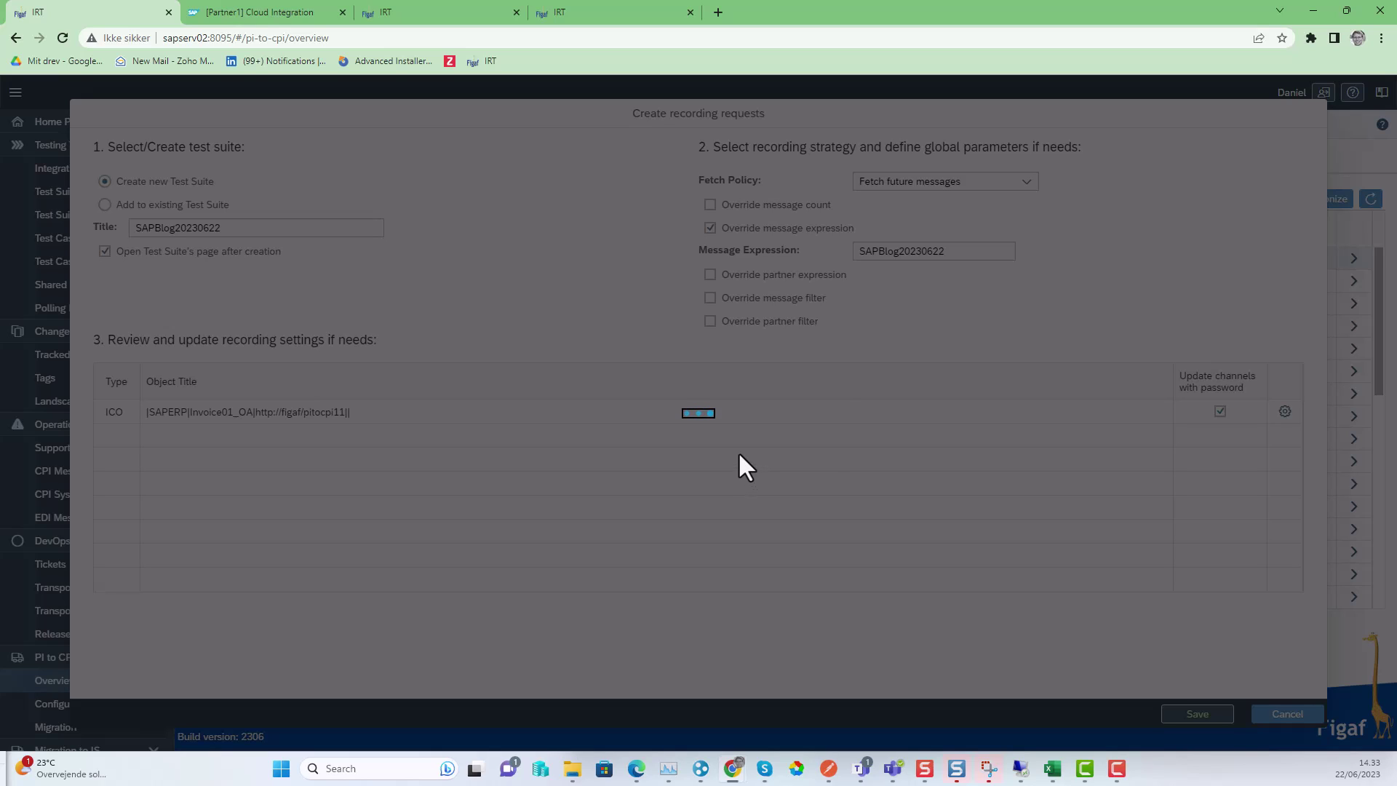
pyautogui.click(779, 452)
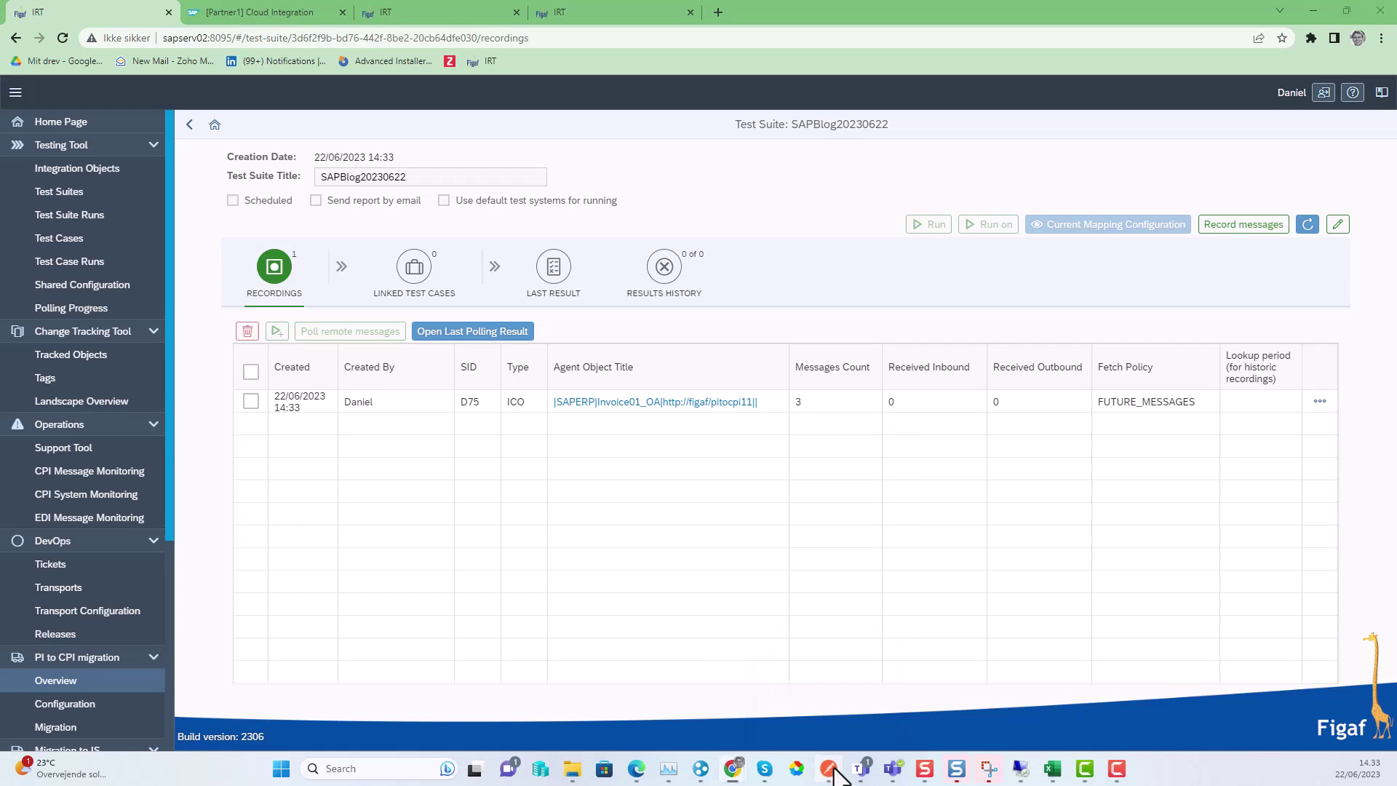
# - Switch briefly to Postman, and back in the Figaf test suite poll the remote messages for the Invoice01_OA recording
pyautogui.click(834, 773)
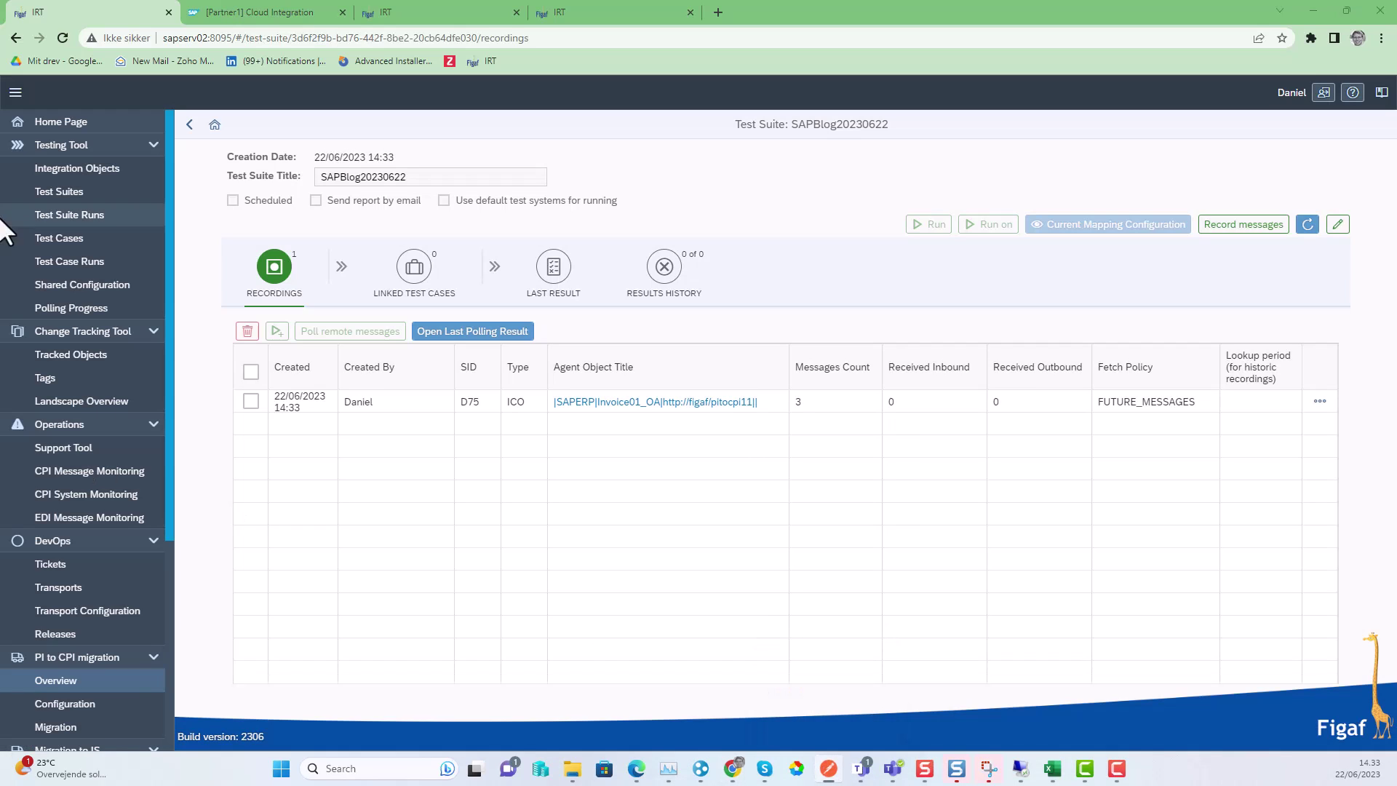
pyautogui.click(255, 378)
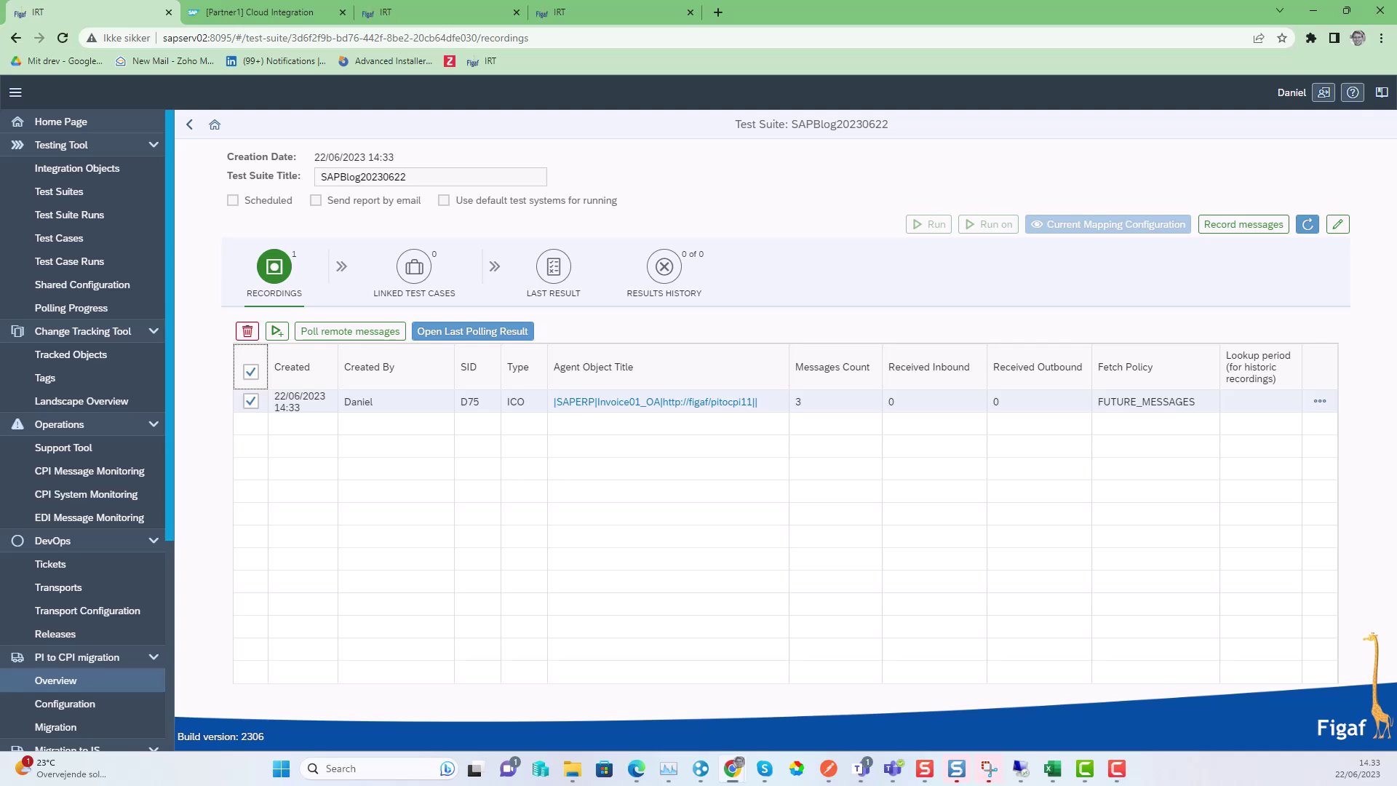
pyautogui.click(278, 331)
pyautogui.press('Escape')
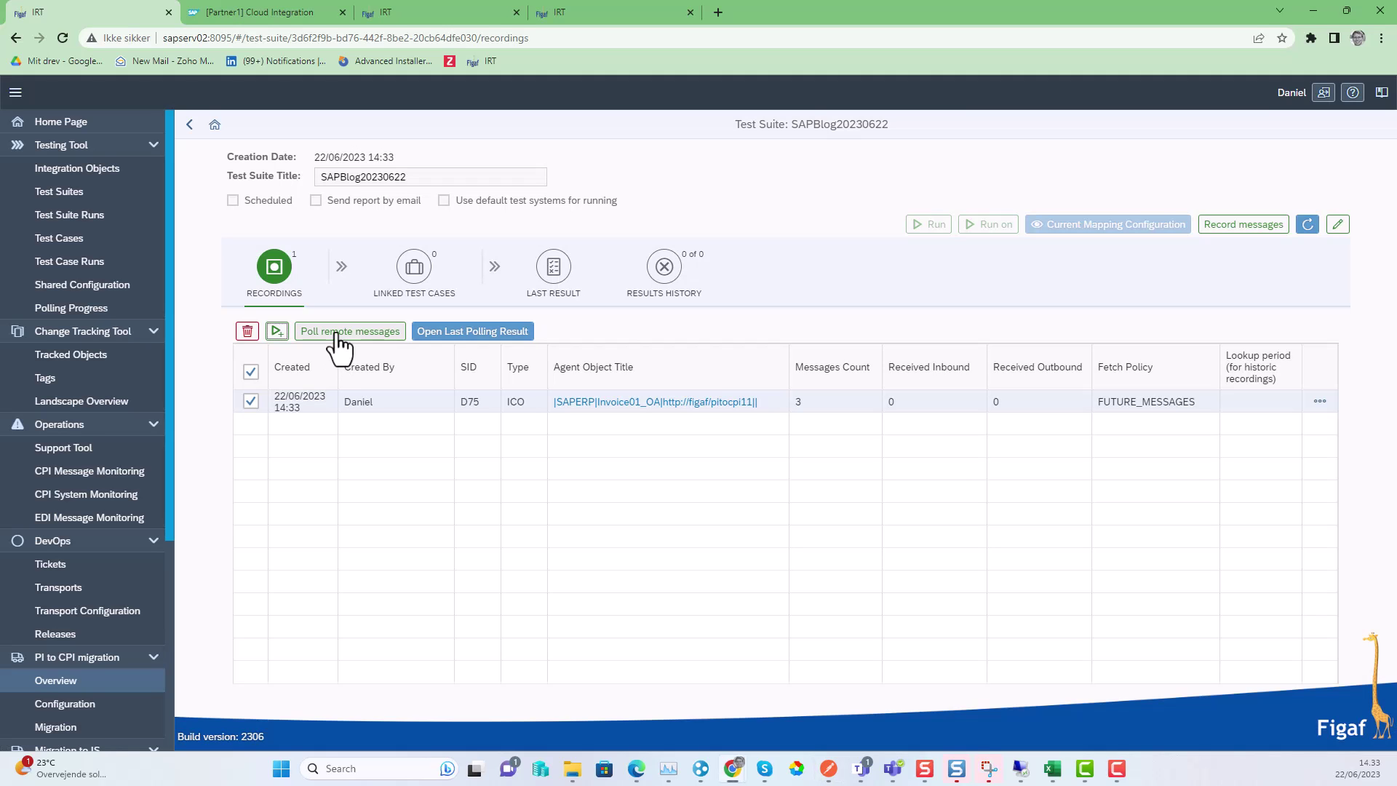
pyautogui.click(335, 332)
pyautogui.click(1198, 714)
pyautogui.click(1270, 714)
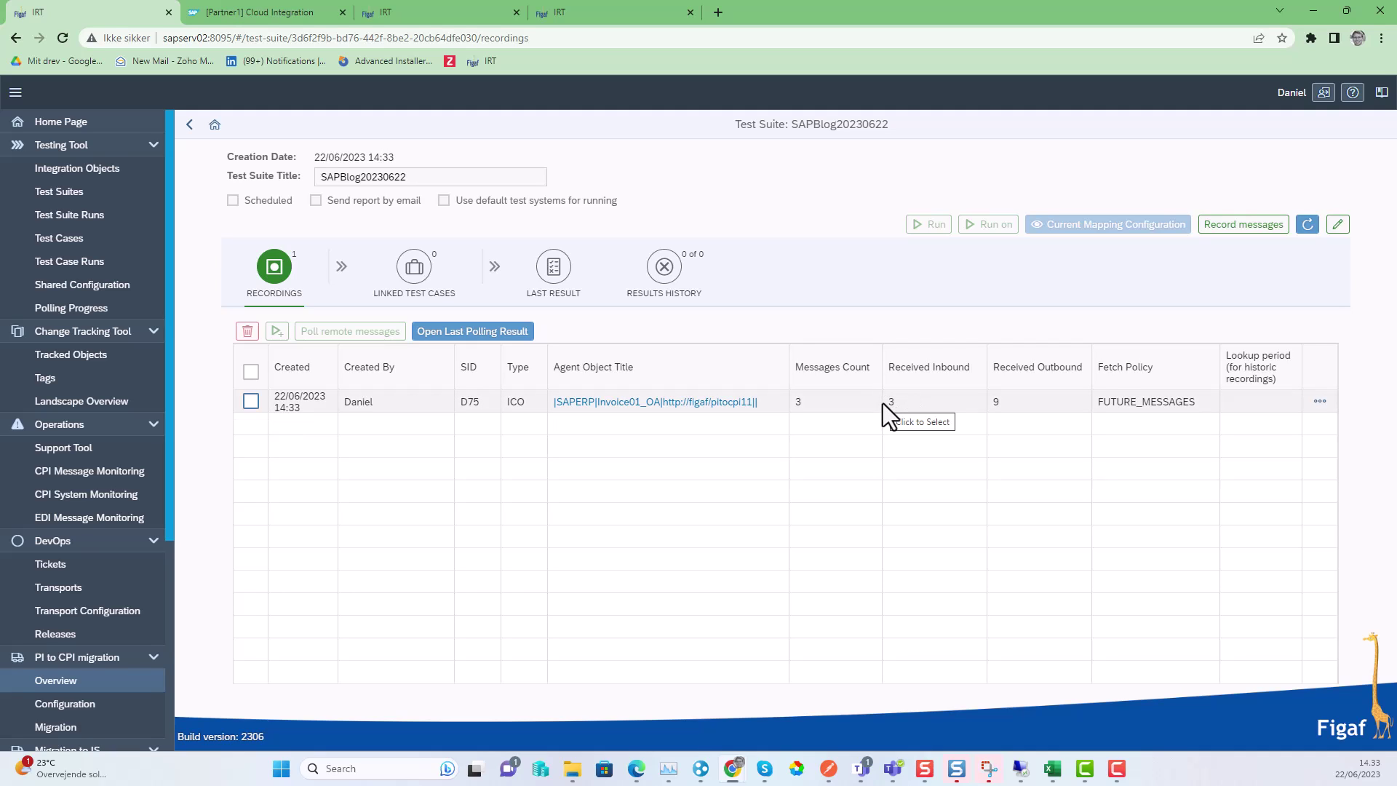
# - Create a regression test case from the Invoice01_OA recording and open the suite's linked test cases
pyautogui.click(251, 401)
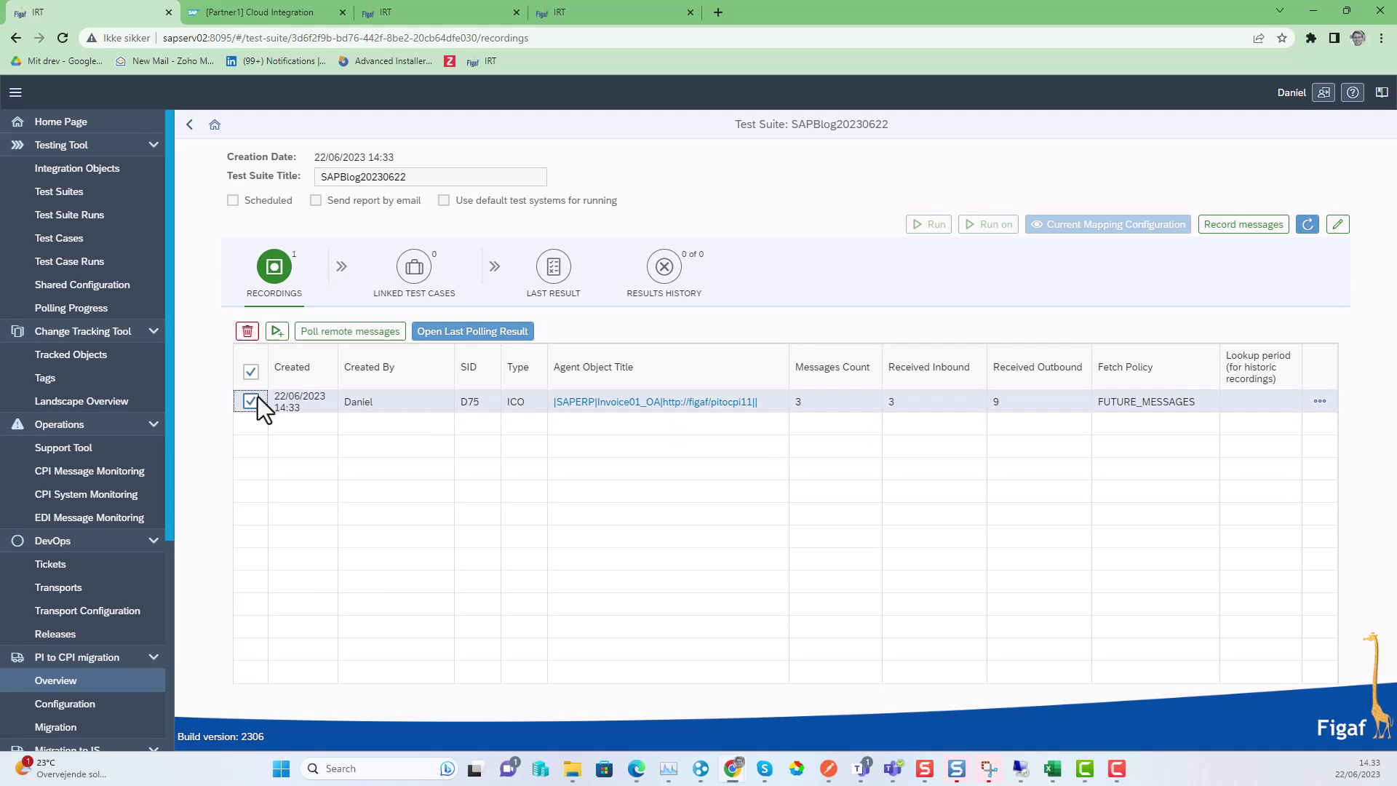
pyautogui.click(275, 334)
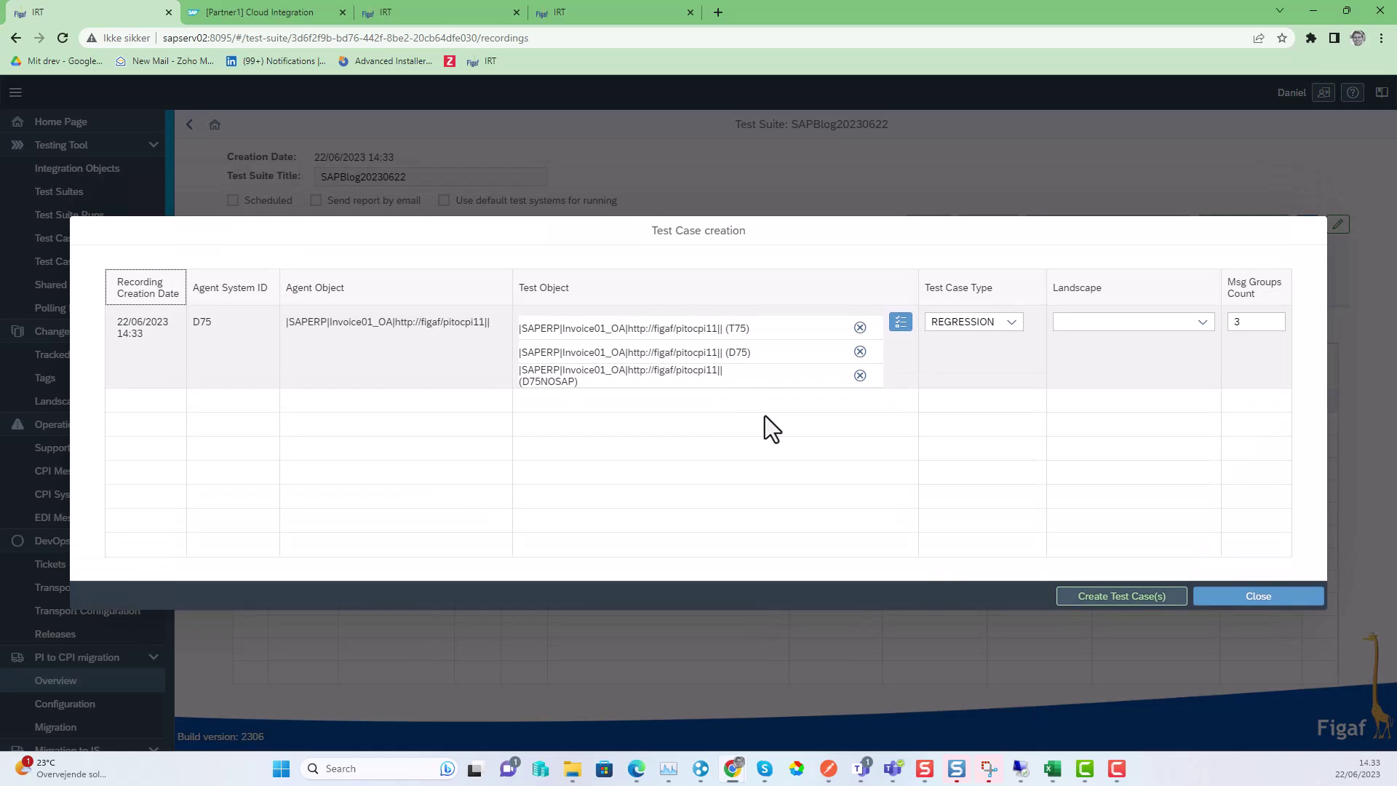
pyautogui.click(1116, 600)
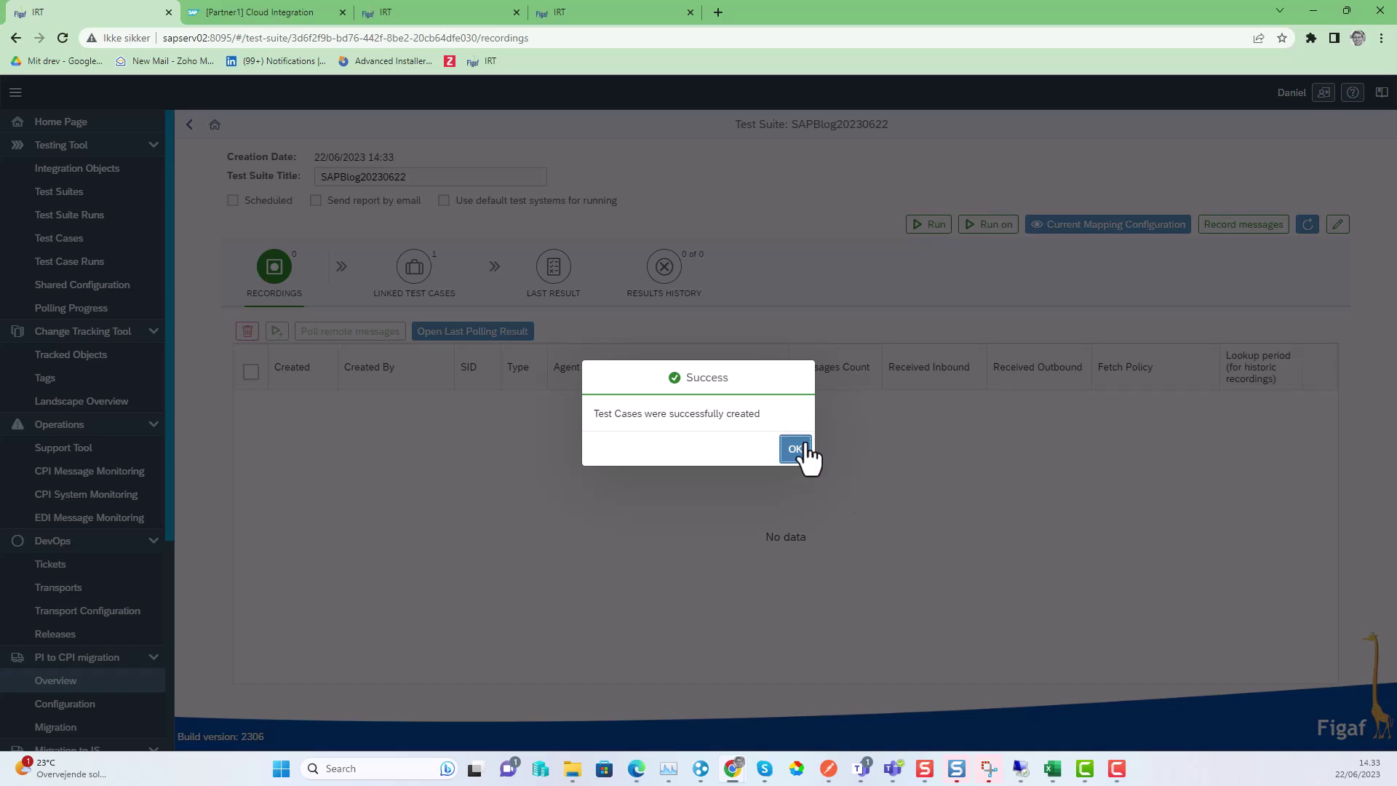
pyautogui.click(796, 447)
pyautogui.click(421, 282)
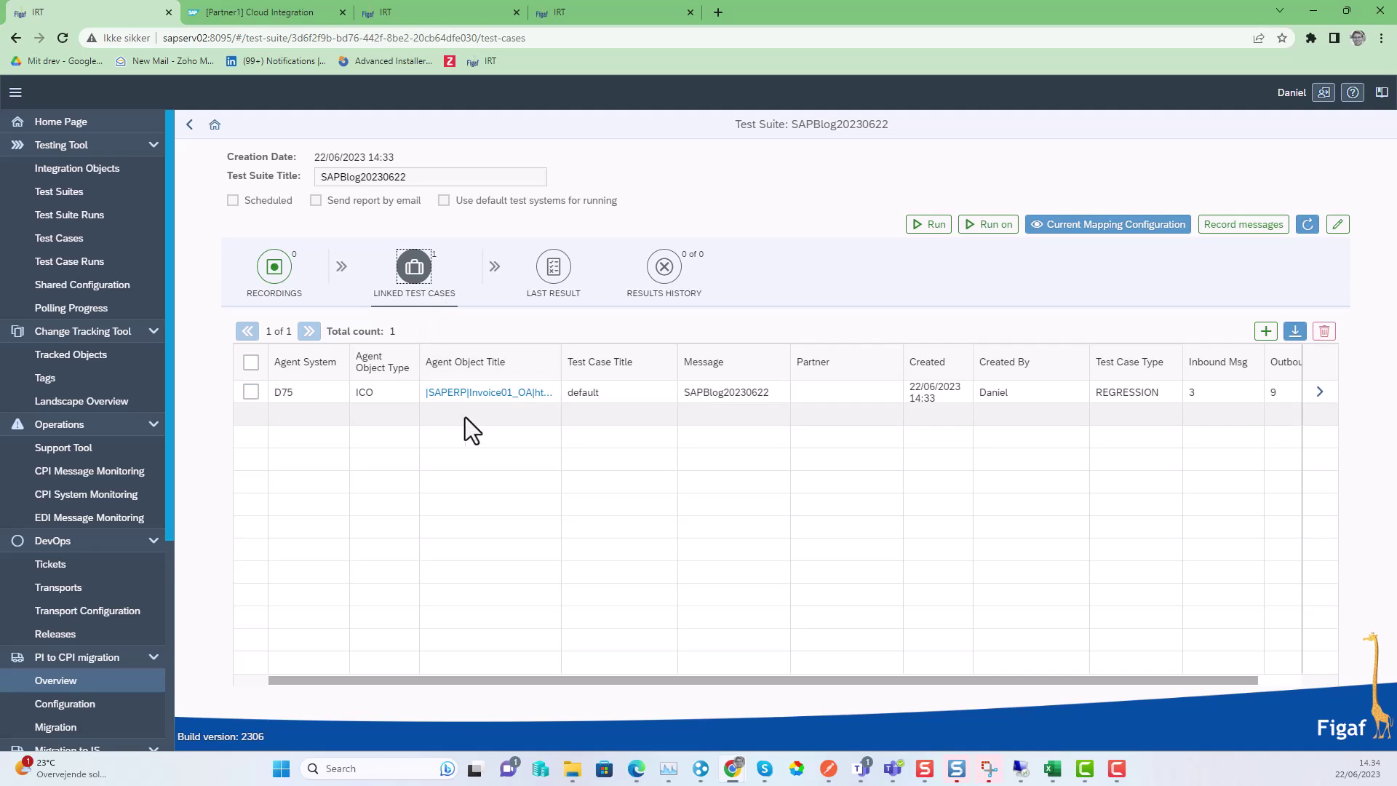
# - In the PI to CPI migration overview, link the selected Invoice01_OA object to the SAPBlog20230622 iFlow, sorting the iFlows by latest sync date
pyautogui.click(75, 676)
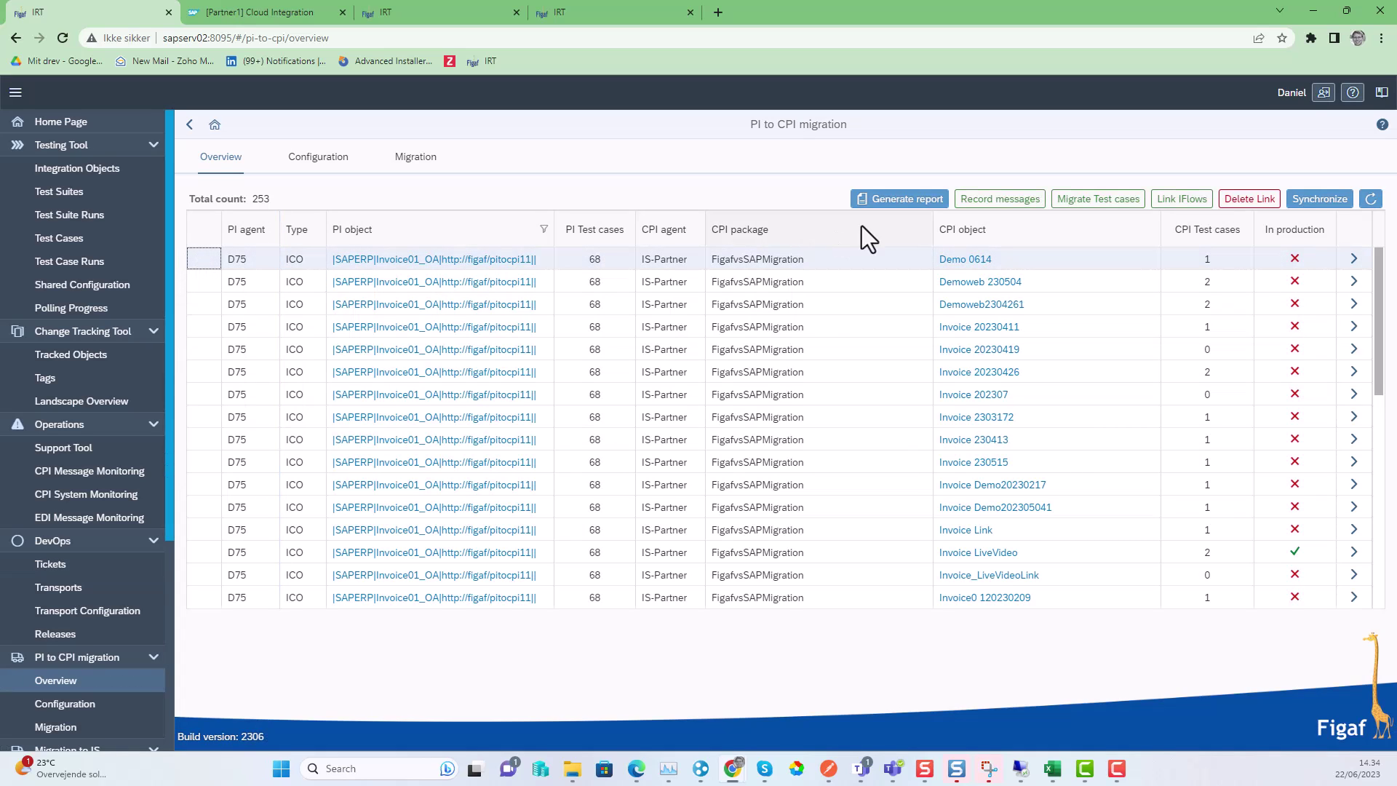
pyautogui.click(977, 235)
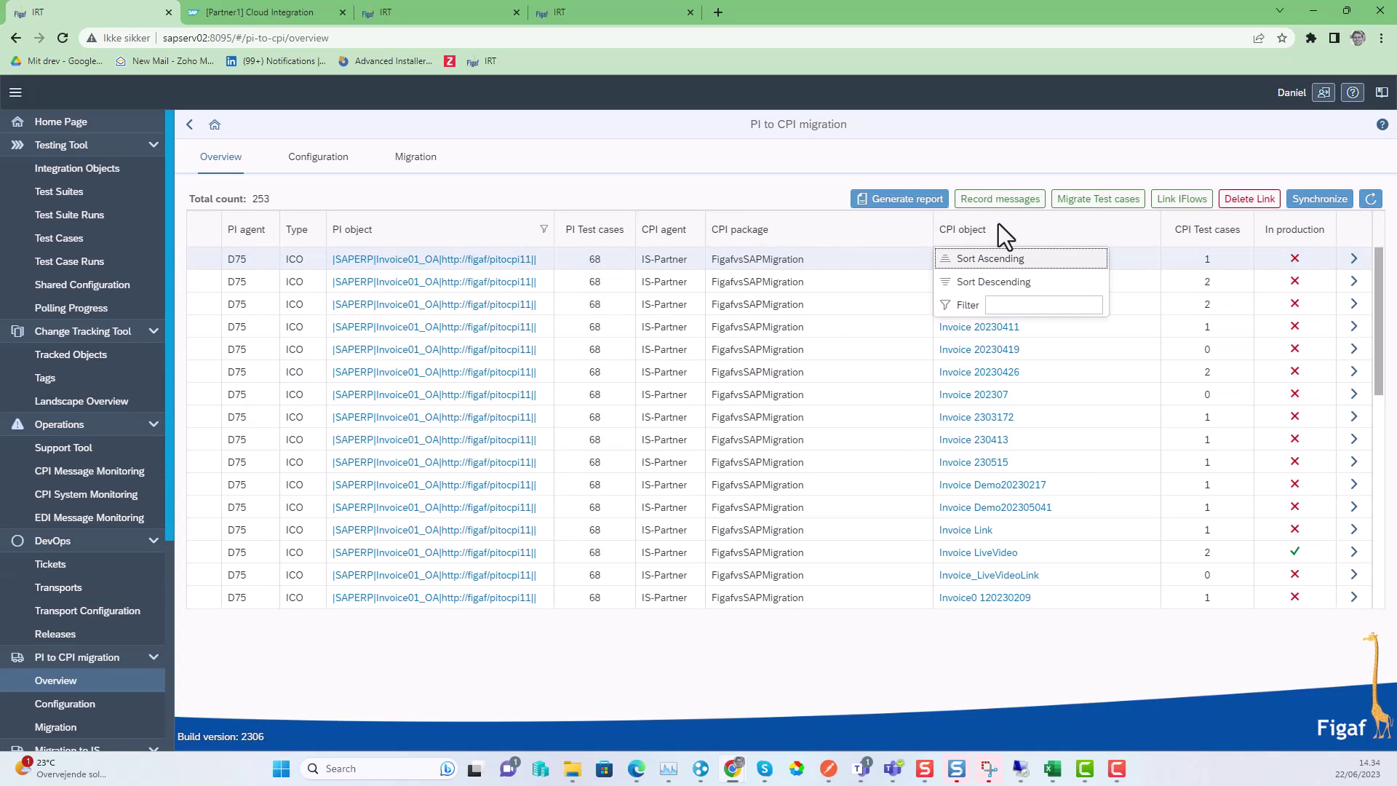
pyautogui.click(1181, 202)
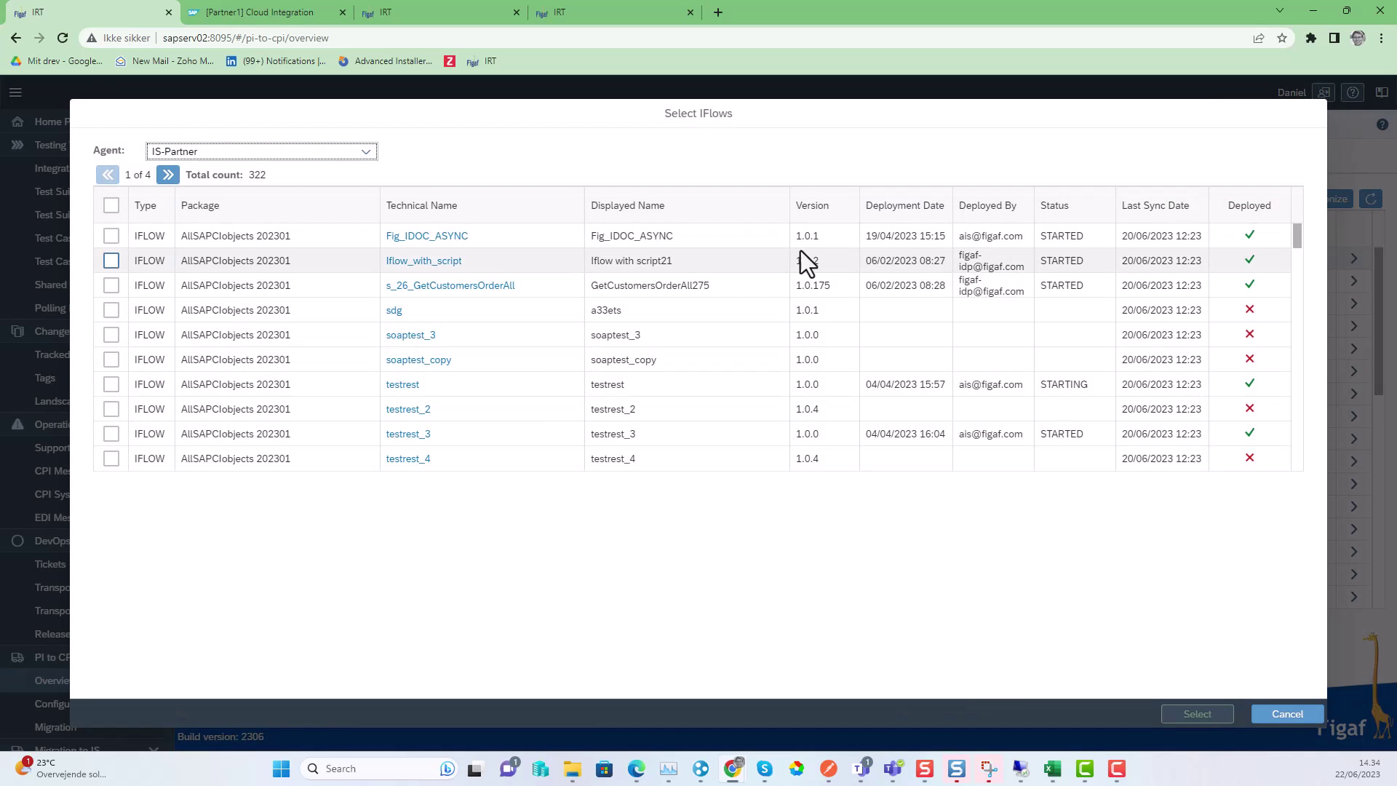
pyautogui.click(1167, 203)
pyautogui.click(1164, 260)
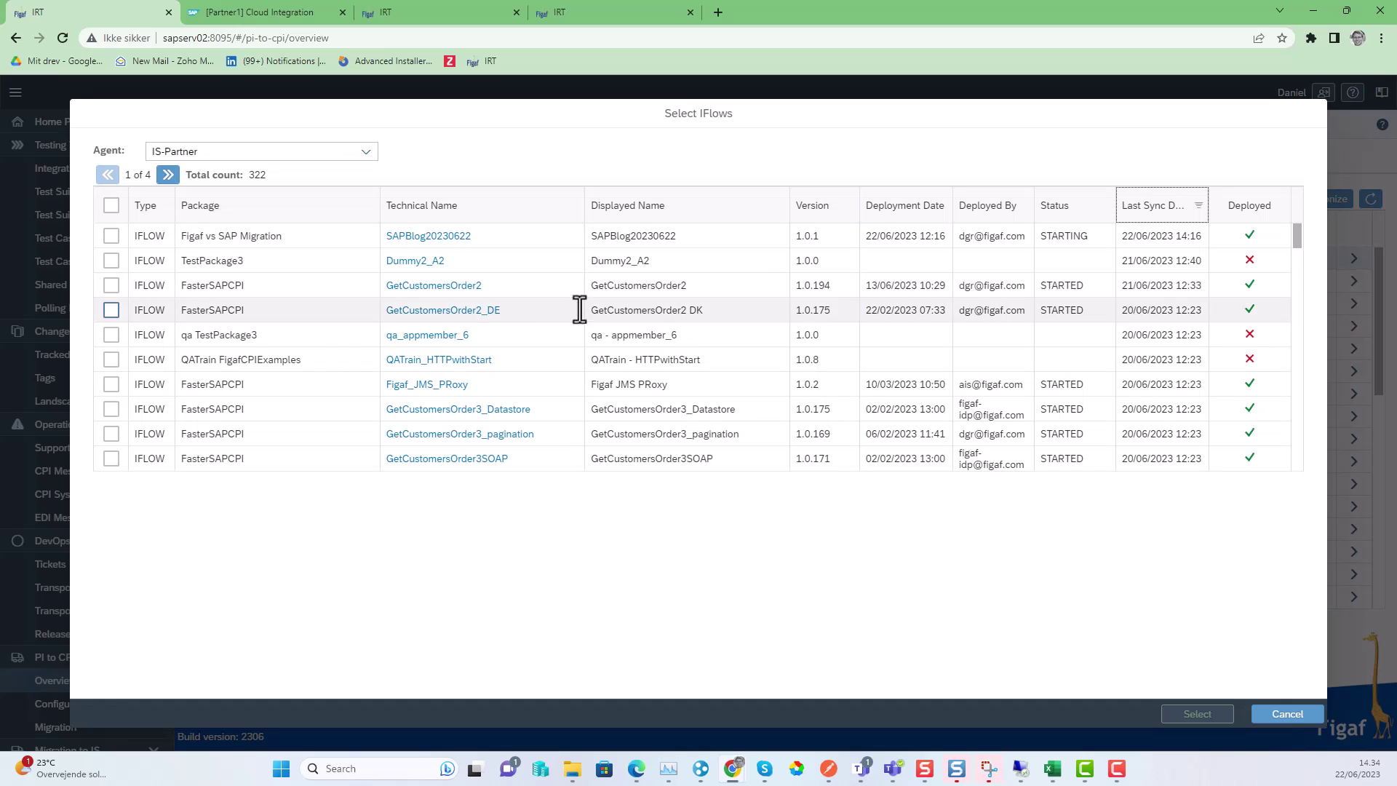
pyautogui.click(109, 236)
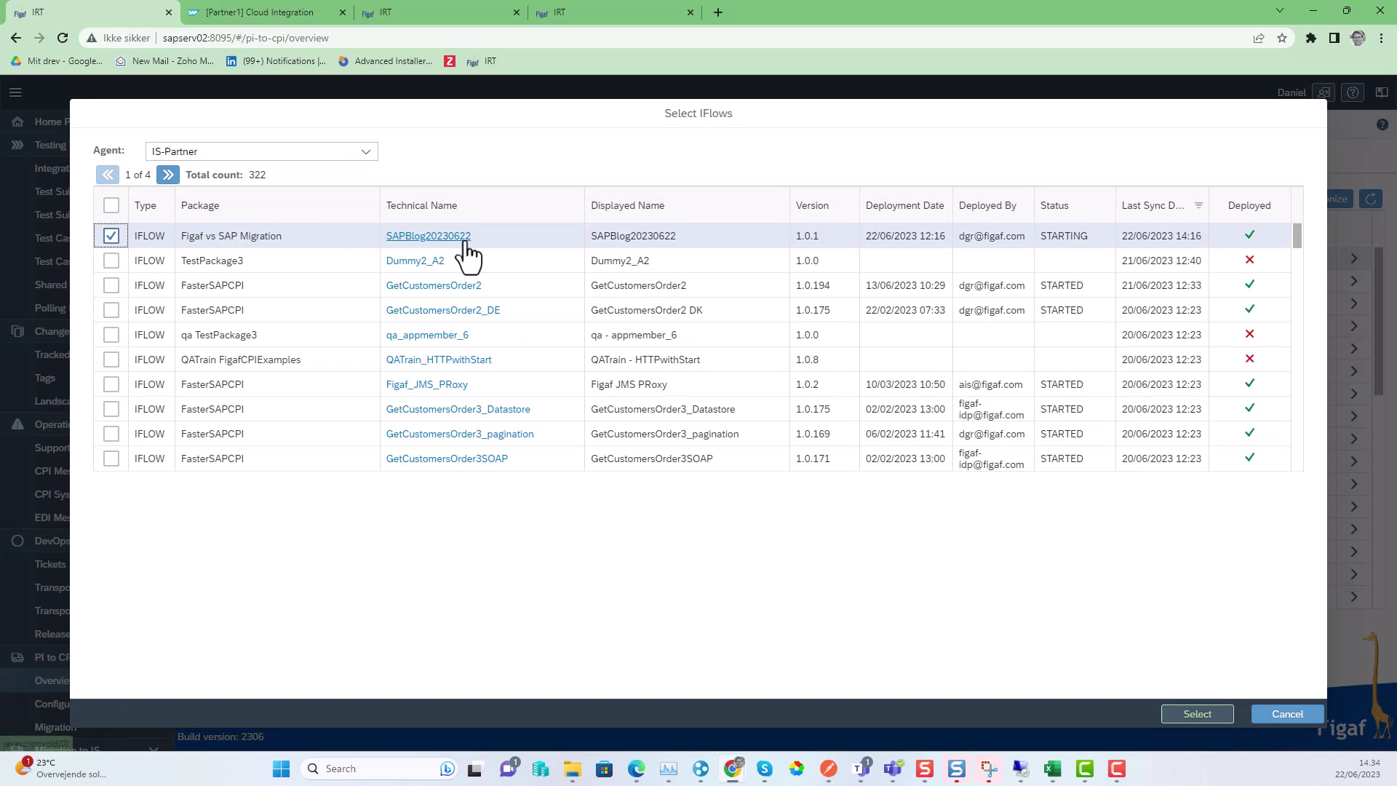
pyautogui.click(1197, 714)
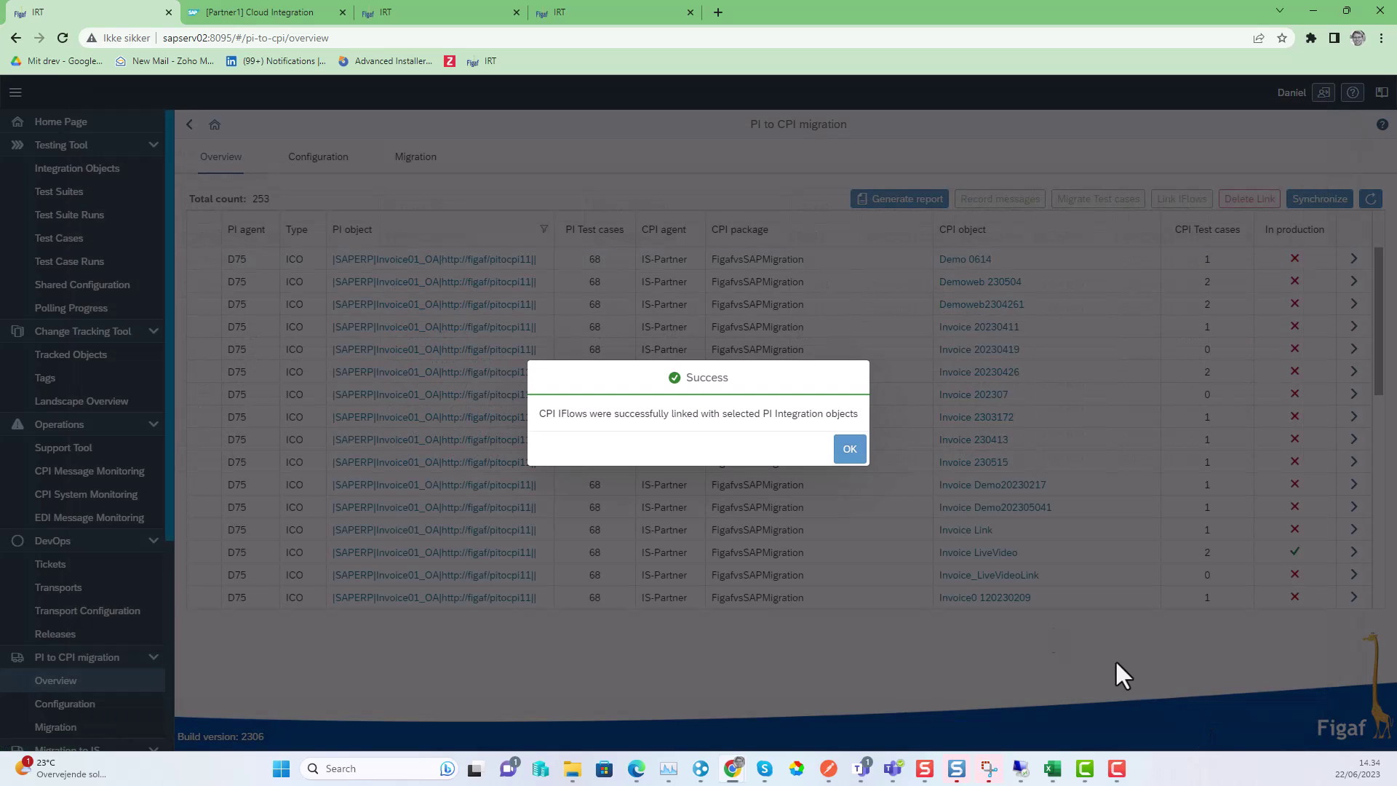
pyautogui.click(850, 449)
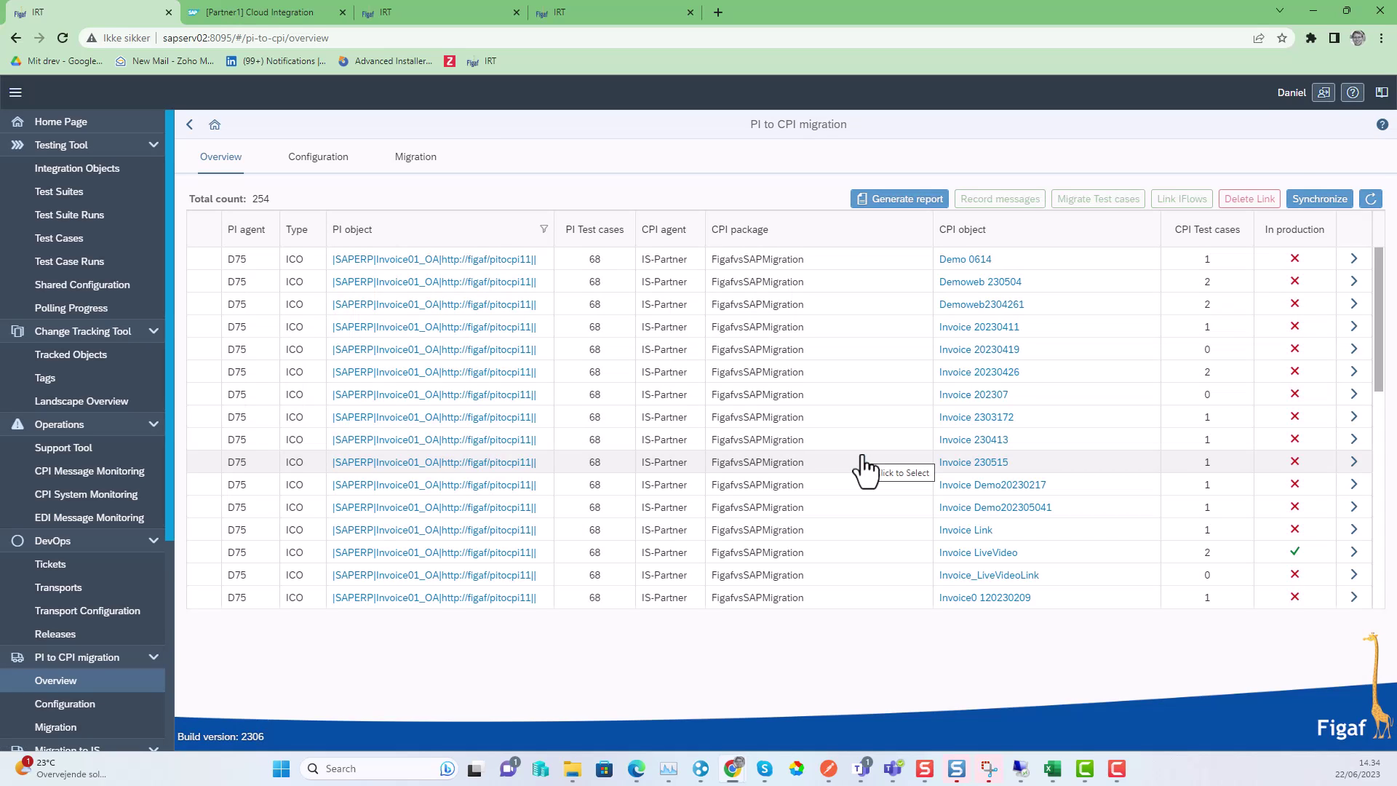
# - Filter the migration overview by the CPI object SAPBlog20230622
pyautogui.click(985, 229)
pyautogui.click(1016, 304)
pyautogui.write('SAPBlog20230622')
pyautogui.press('Return')
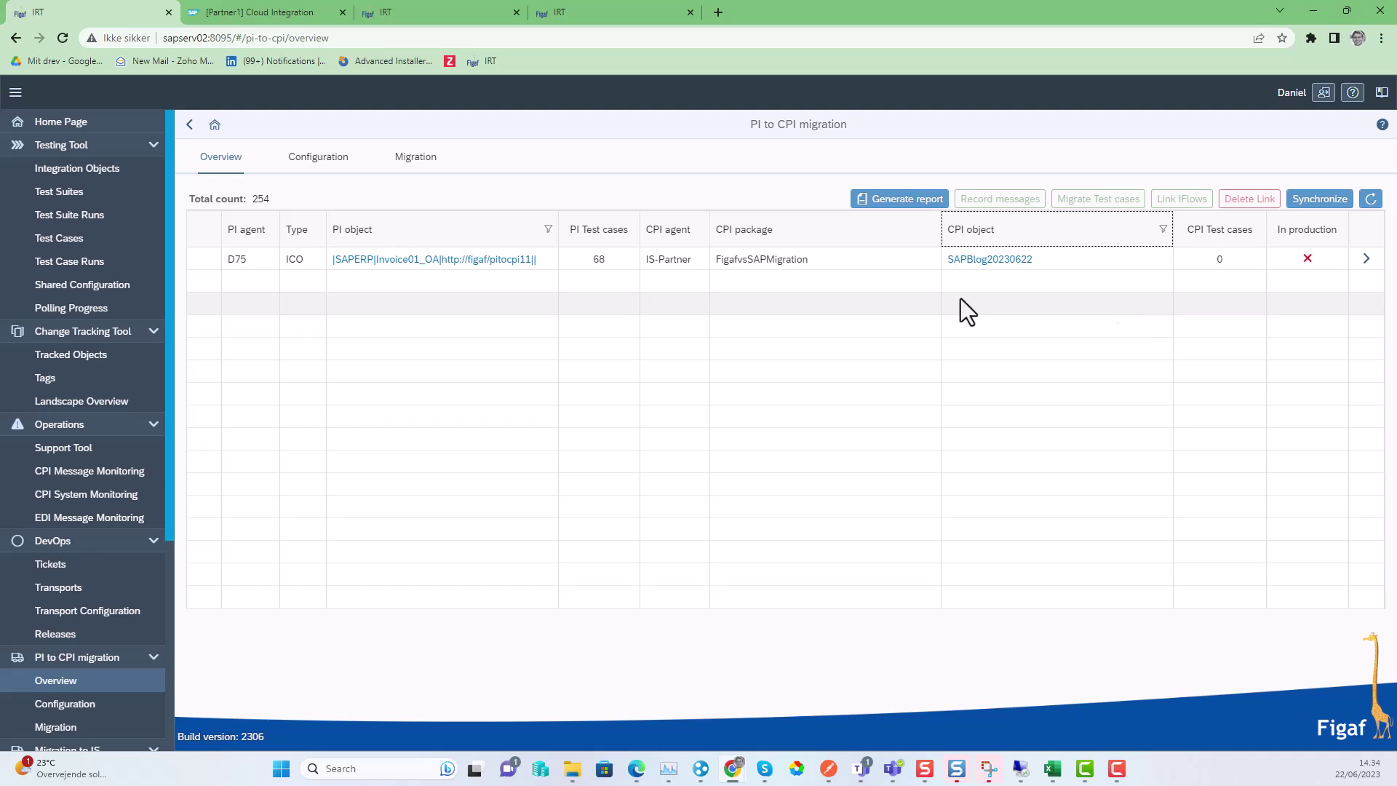
# - Start migrating the SAPBlog20230622 test case of the filtered object to its CPI iFlow, adding it to the existing test suite
pyautogui.click(201, 263)
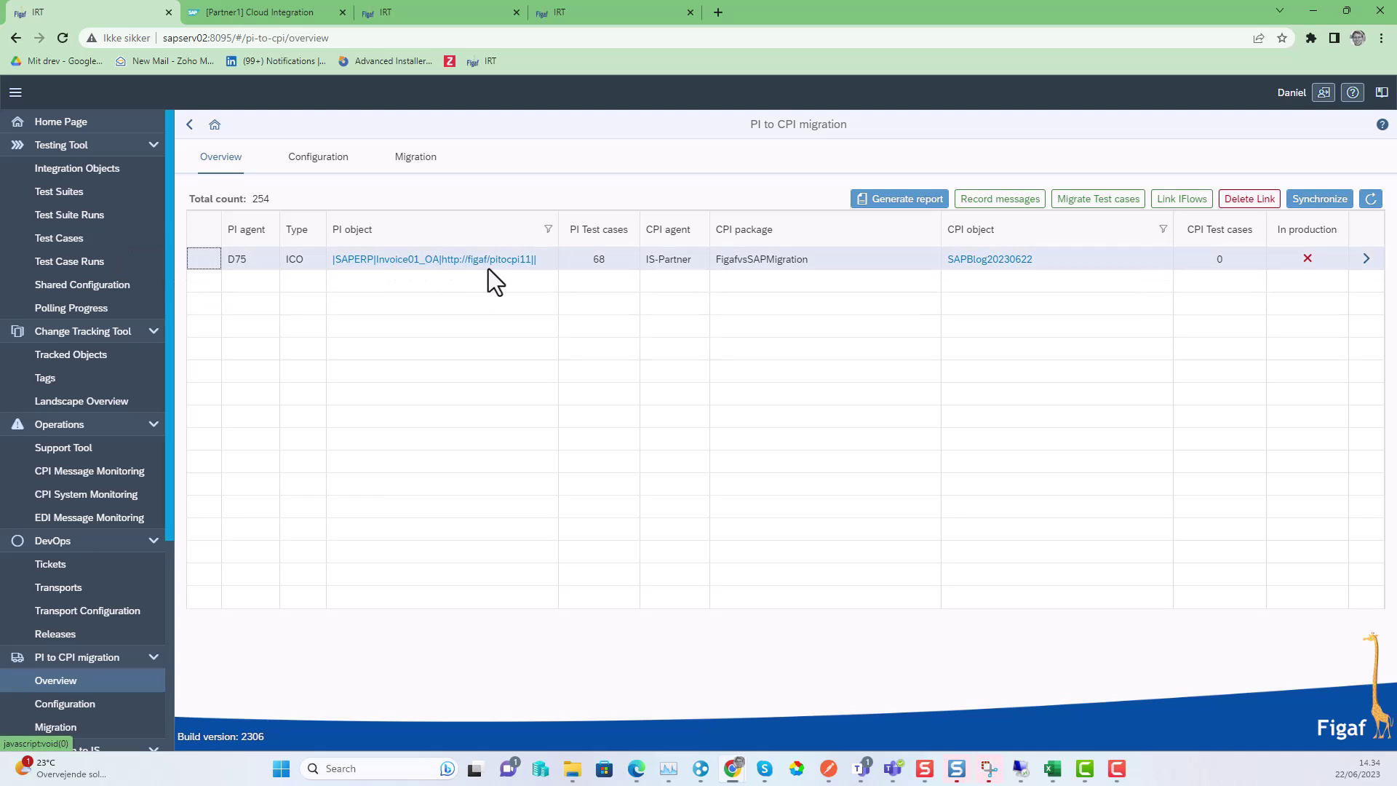
pyautogui.click(1070, 207)
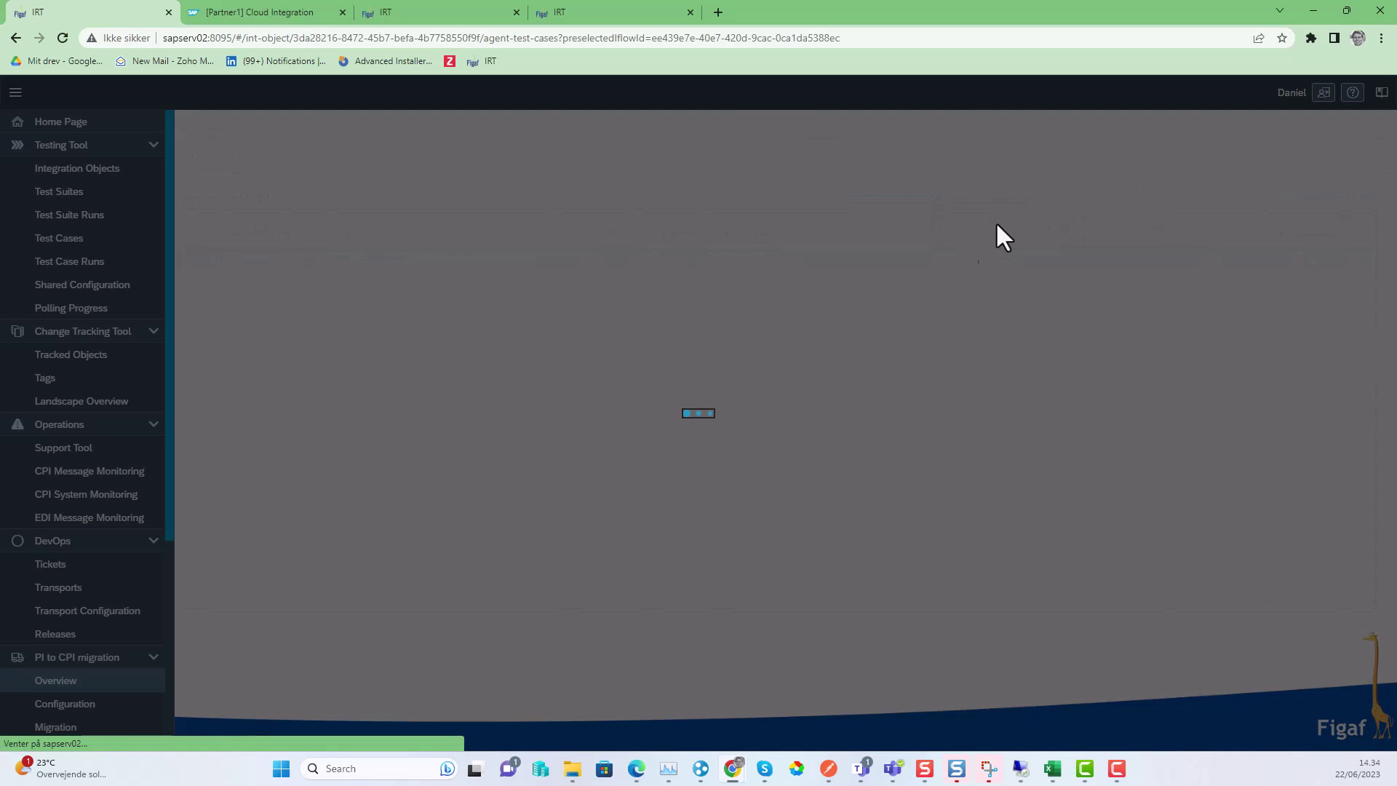
pyautogui.click(204, 260)
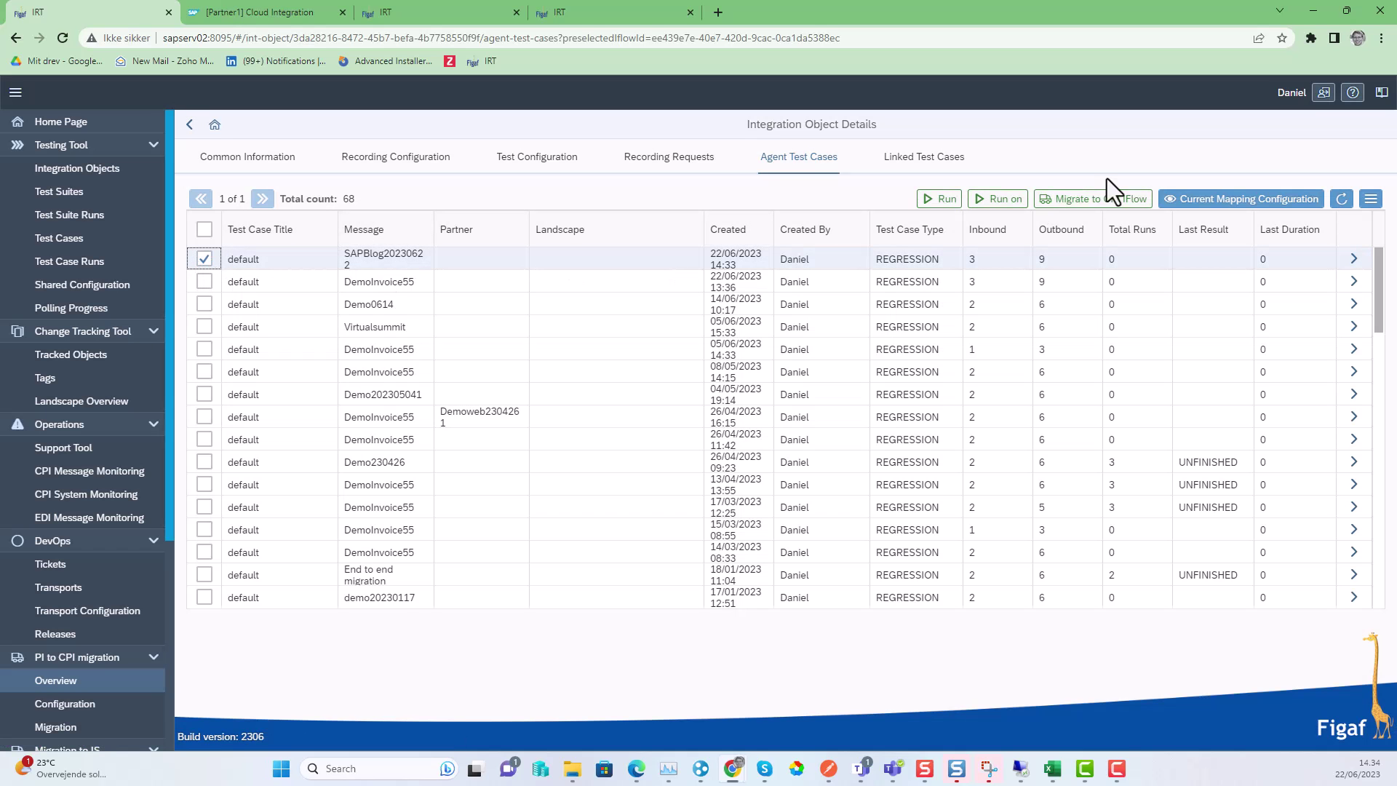
pyautogui.click(1065, 203)
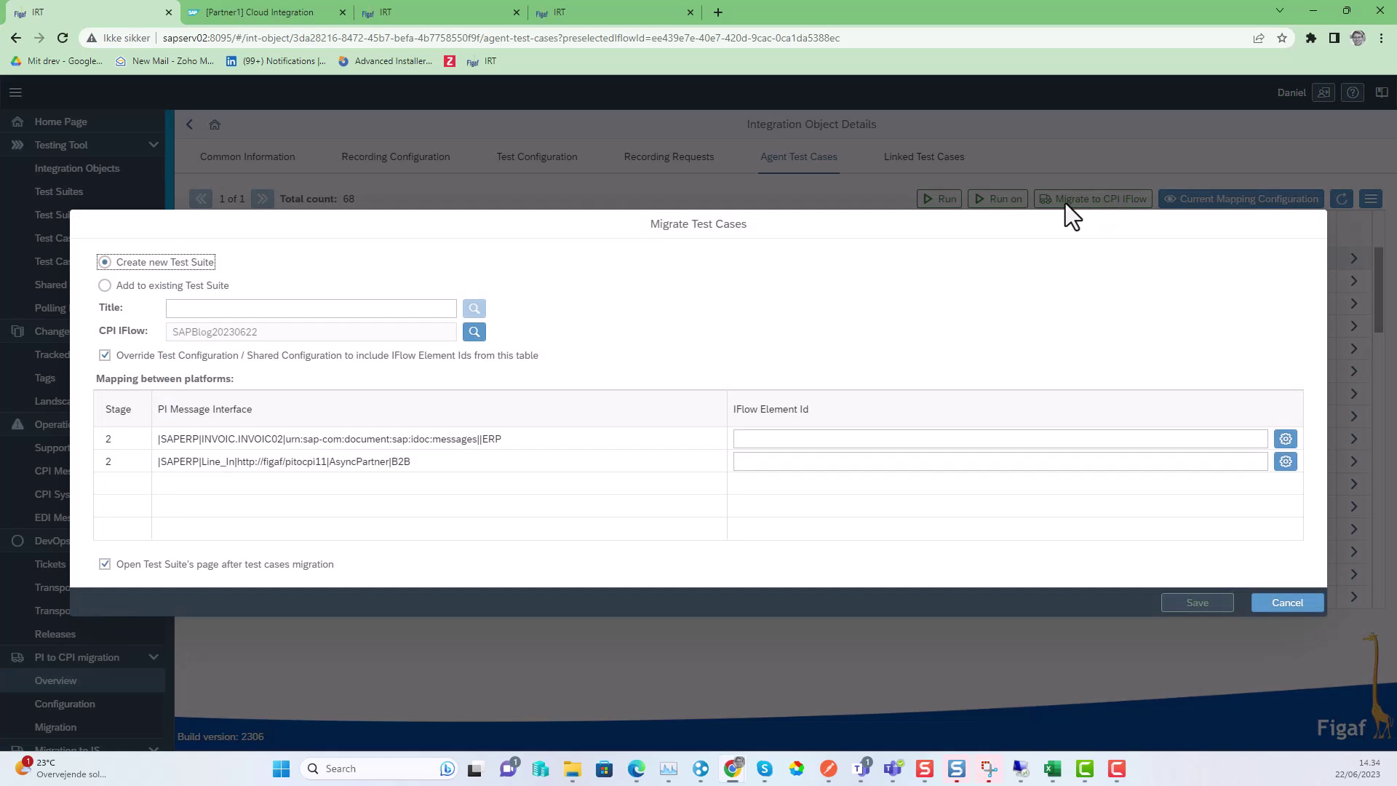
pyautogui.click(142, 286)
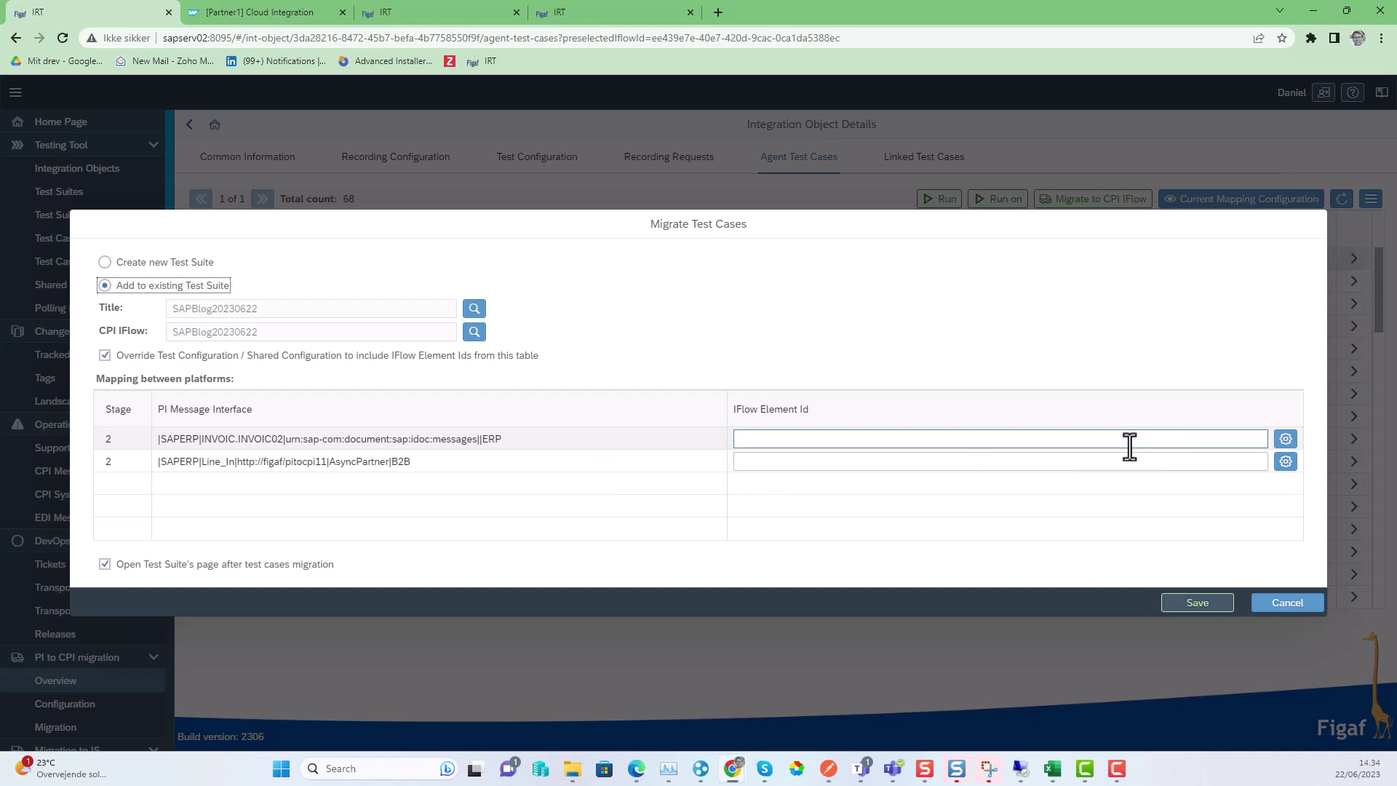
# - Map the INVOIC.INVOIC02 ERP message interface to the iFlow's message flow from Send Step 1 to ERP (MessageFlow_2)
pyautogui.click(1285, 441)
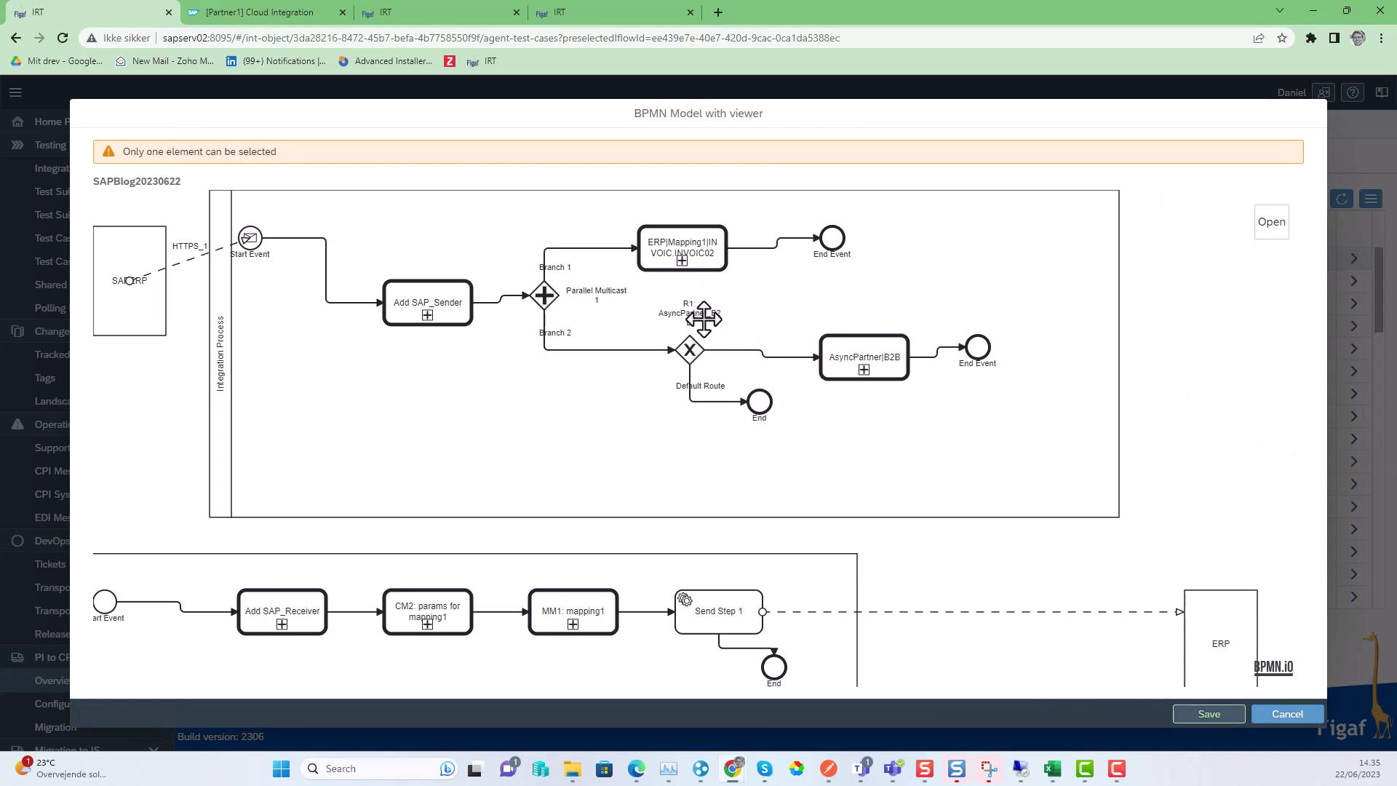
pyautogui.click(1030, 611)
pyautogui.click(1208, 713)
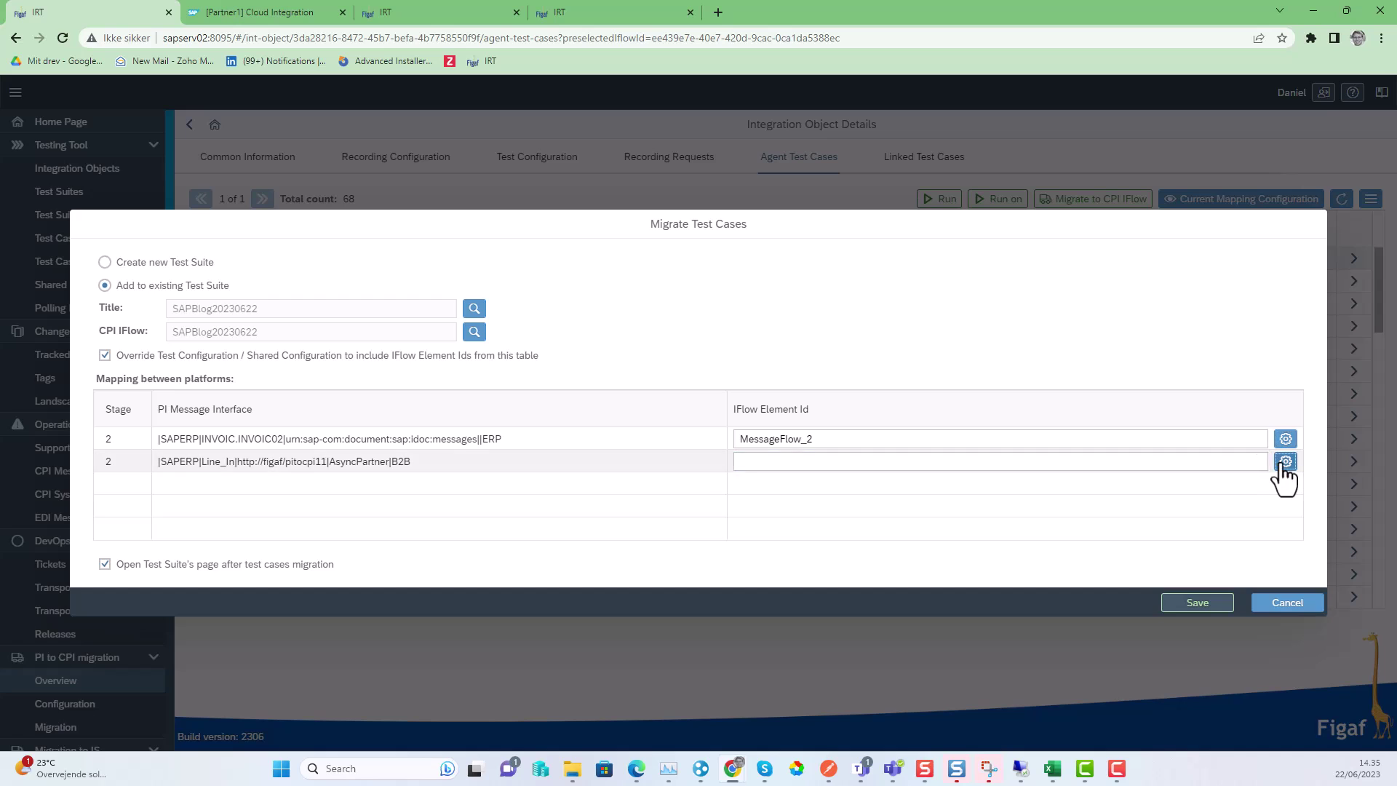
# - Map the AsyncPartner|B2B message interface to the outgoing message flow of Request Reply 2 (MessageFlow_3) and carry out the test case migration
pyautogui.click(1285, 461)
pyautogui.moveTo(905, 426); pyautogui.dragTo(886, 241)
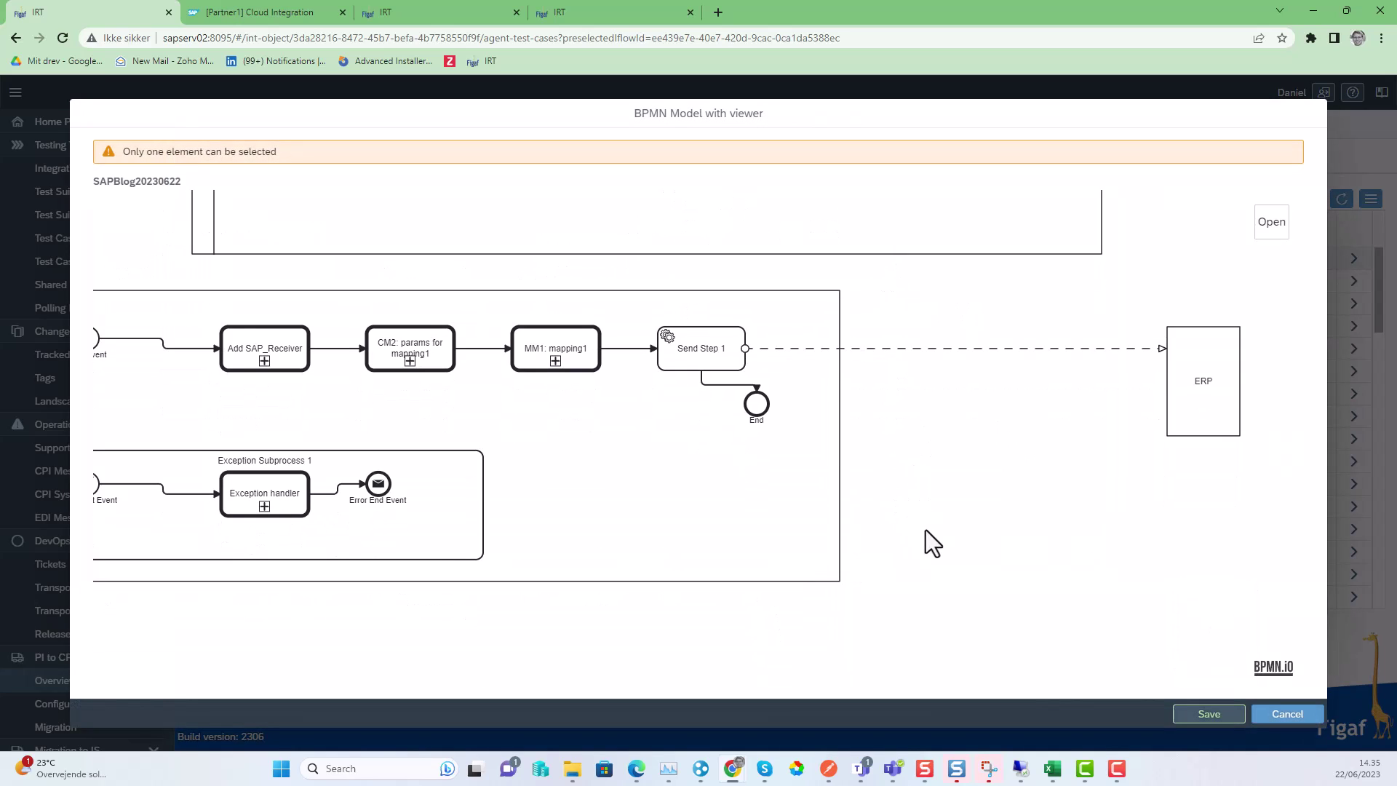
pyautogui.scroll(-4, 925, 529)
pyautogui.click(1147, 461)
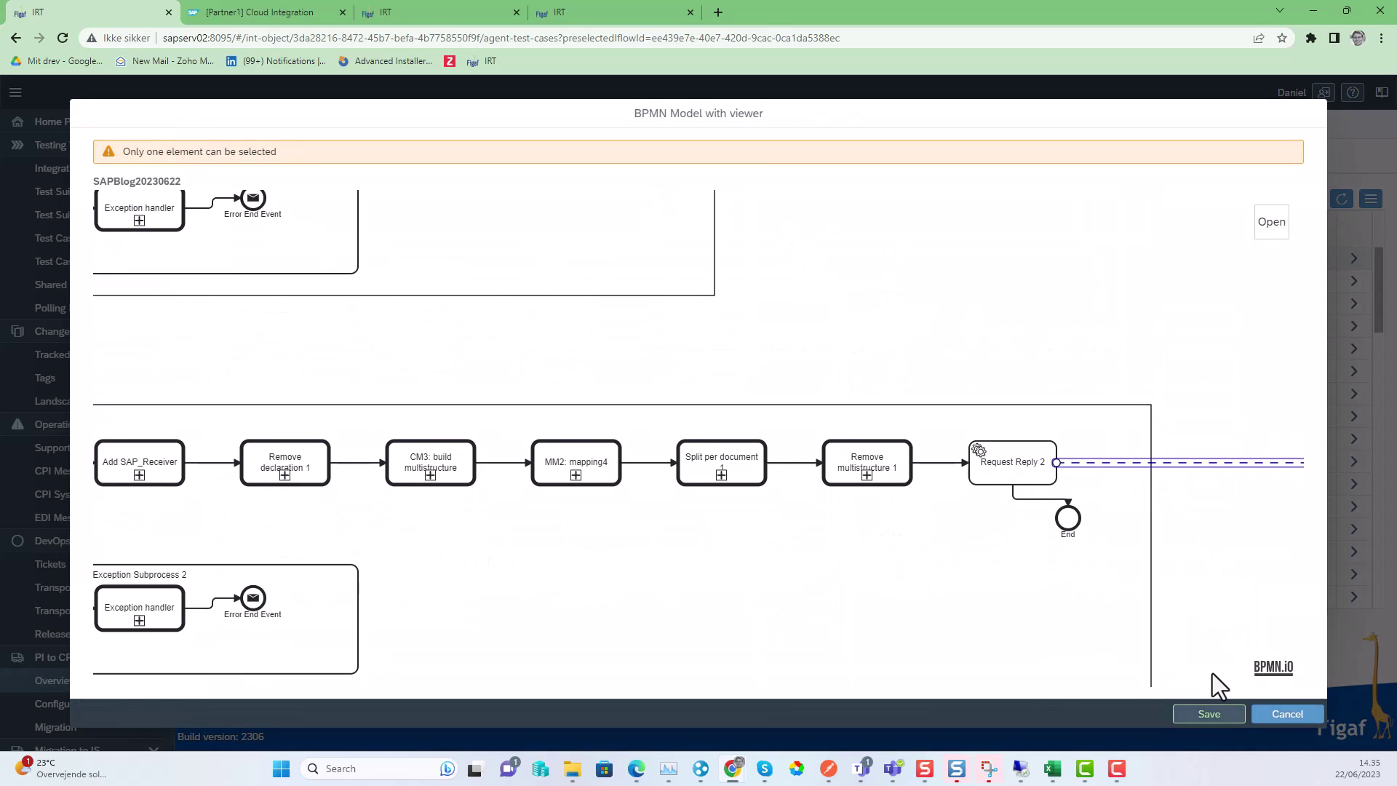
pyautogui.click(1209, 714)
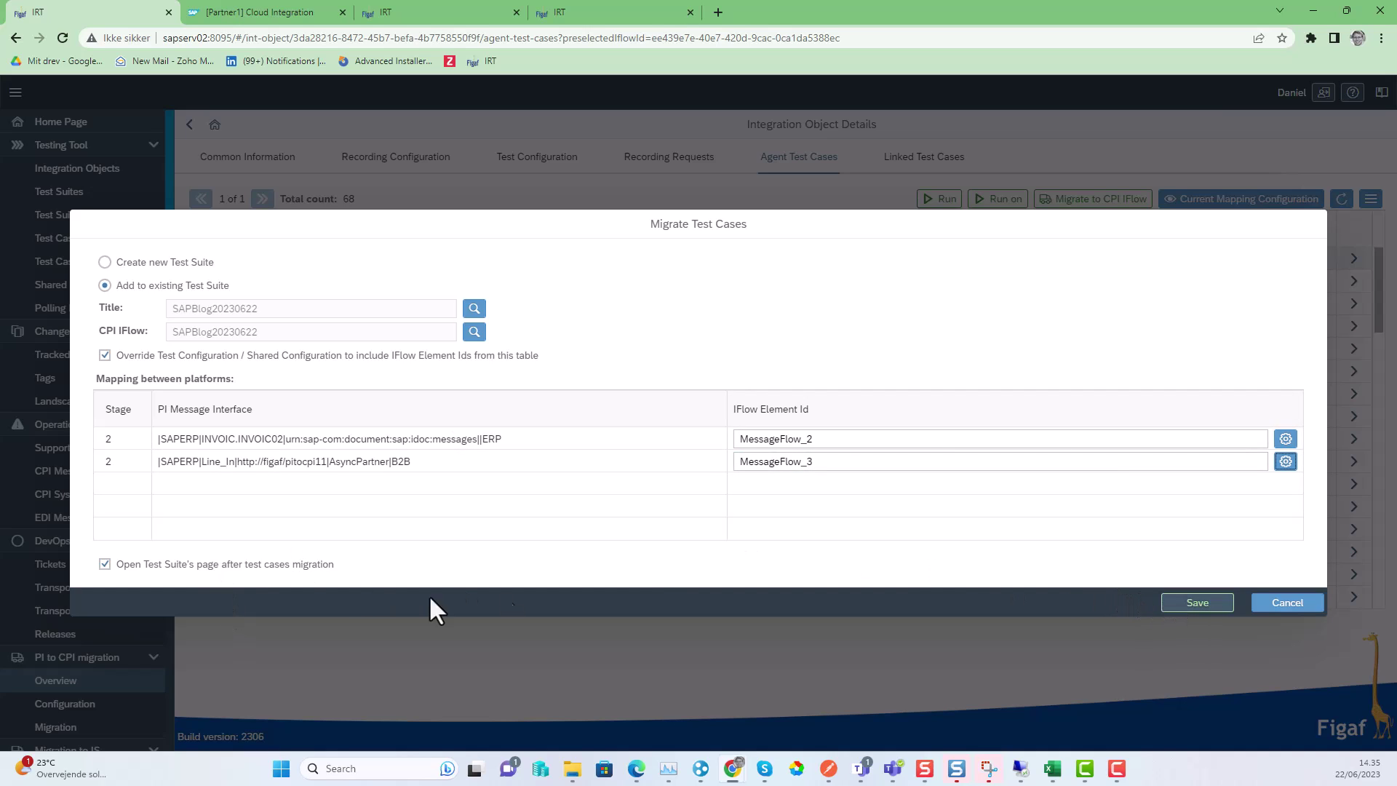
pyautogui.click(1198, 608)
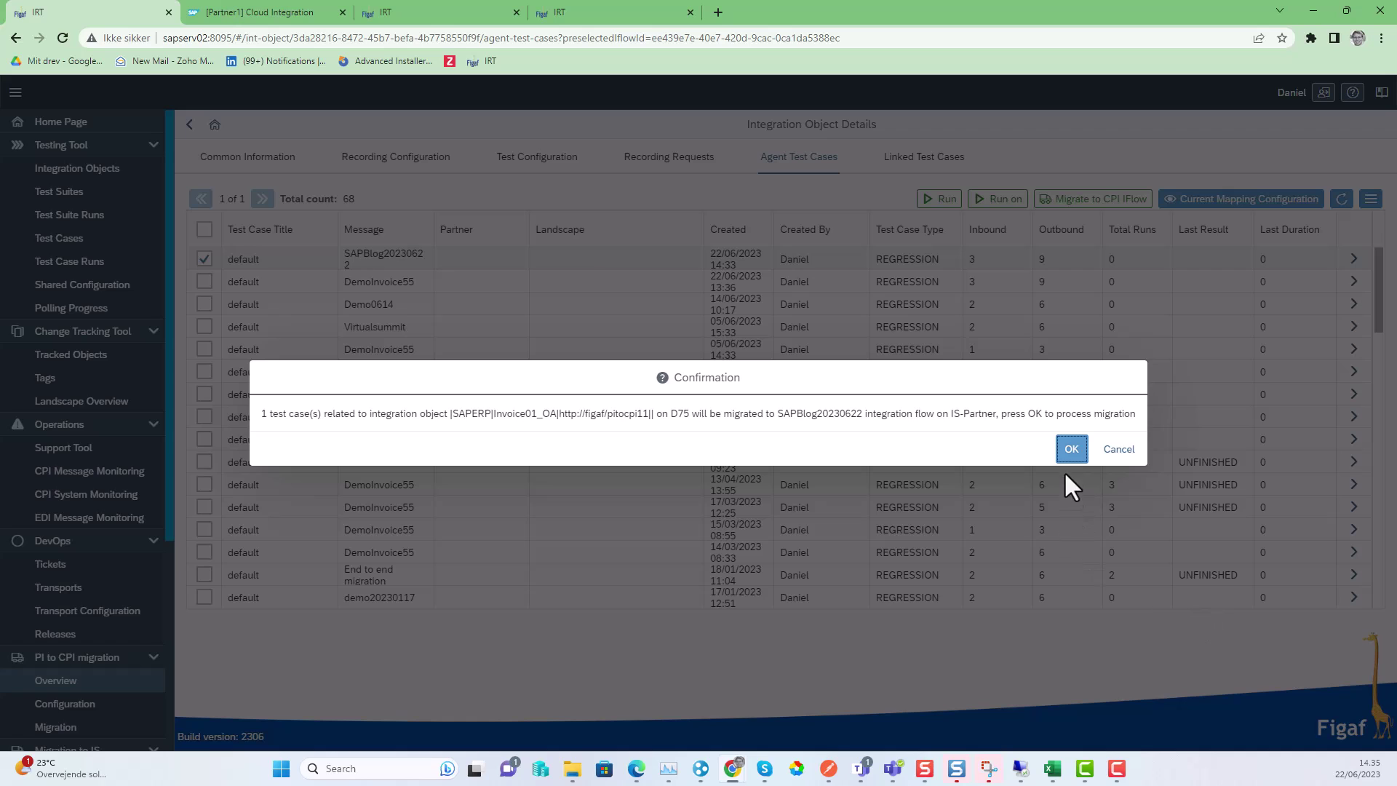
pyautogui.click(1069, 449)
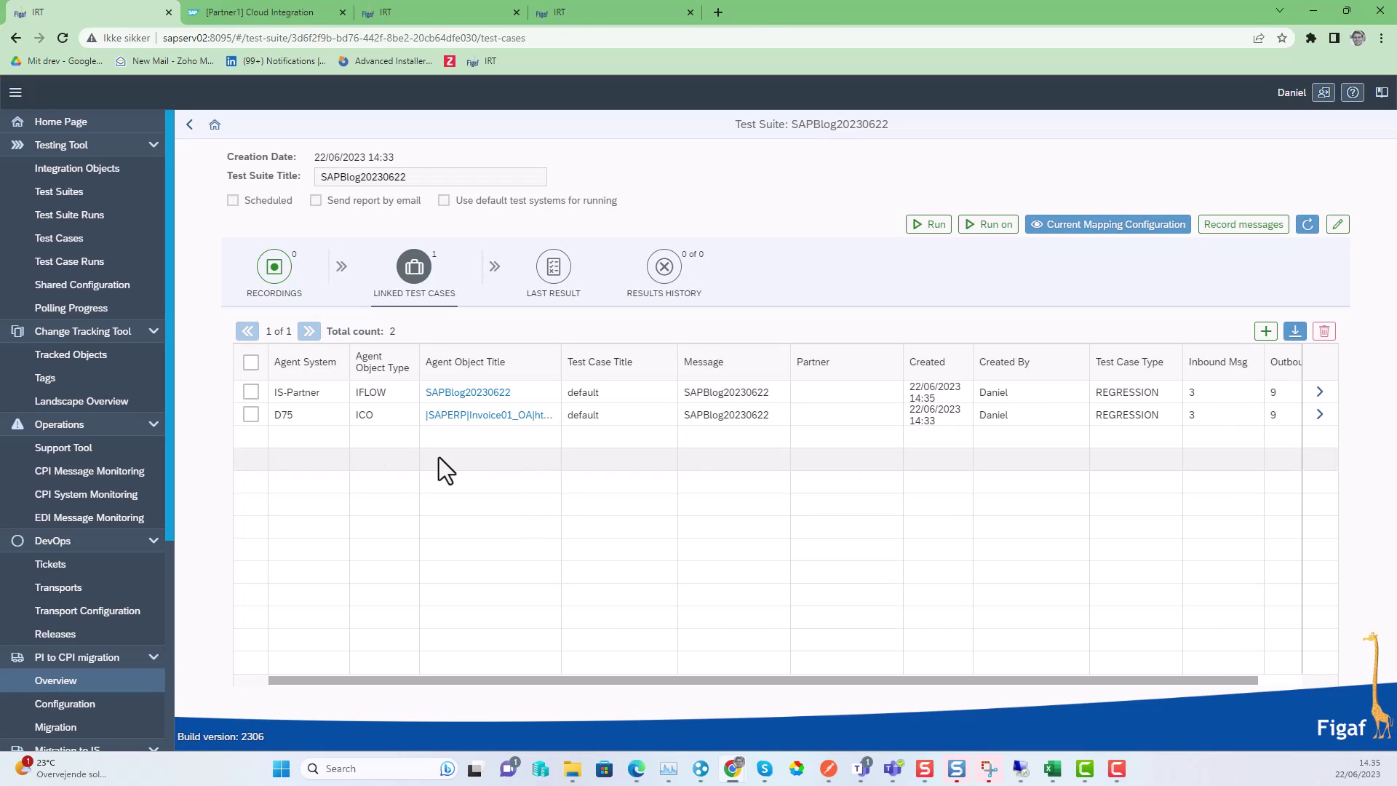
# - Run the migrated SAPBlog20230622 test case of the IS-Partner iFlow and open the results of the run
pyautogui.click(1318, 392)
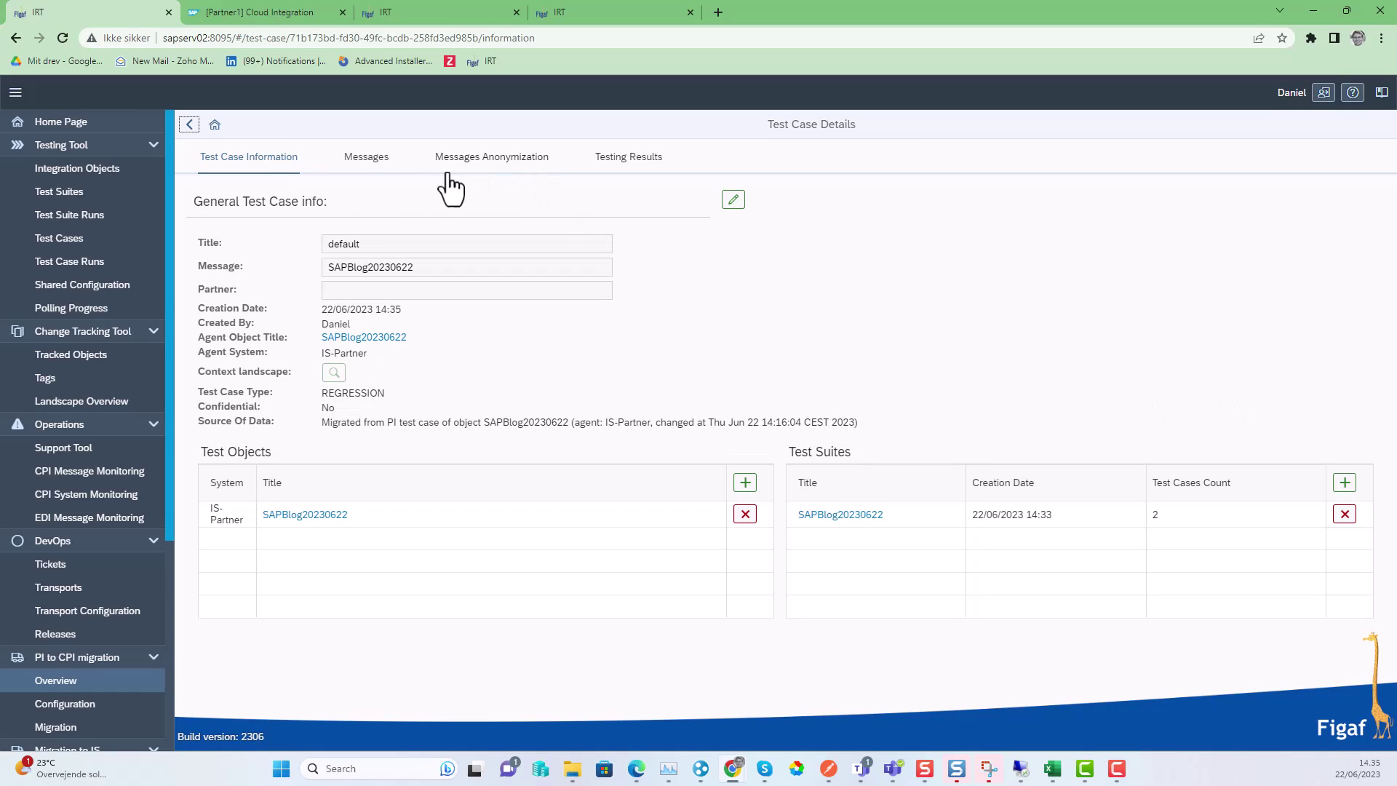
pyautogui.click(347, 160)
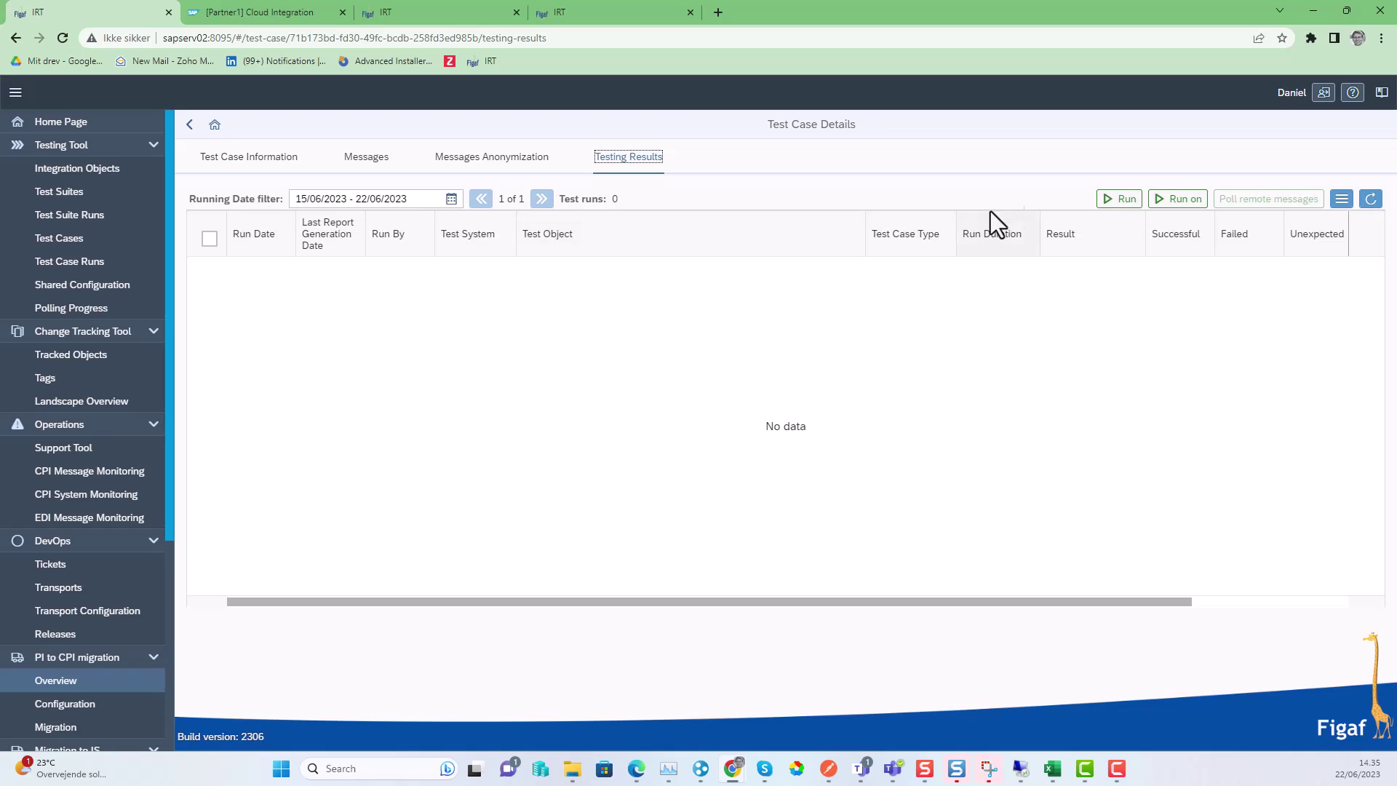
pyautogui.click(1124, 199)
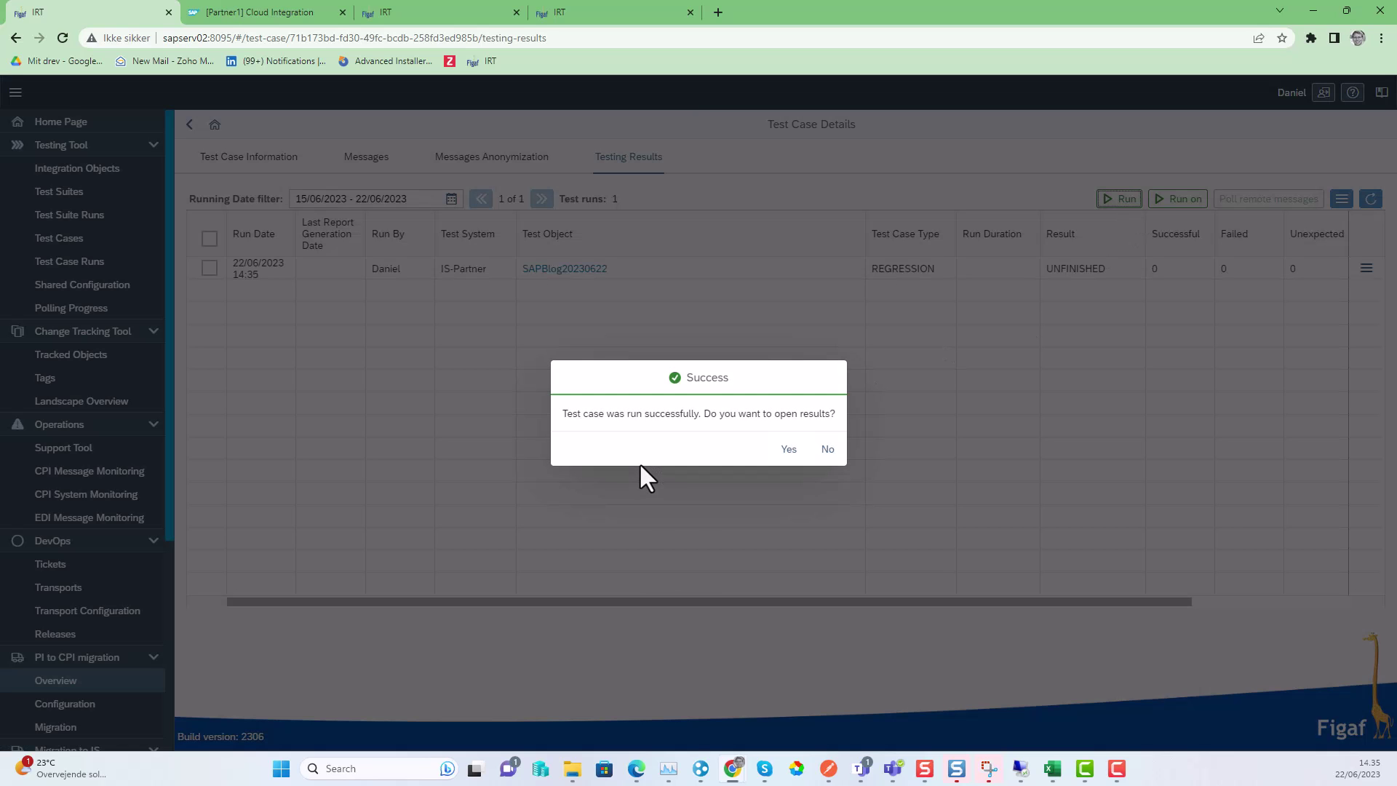
pyautogui.click(777, 448)
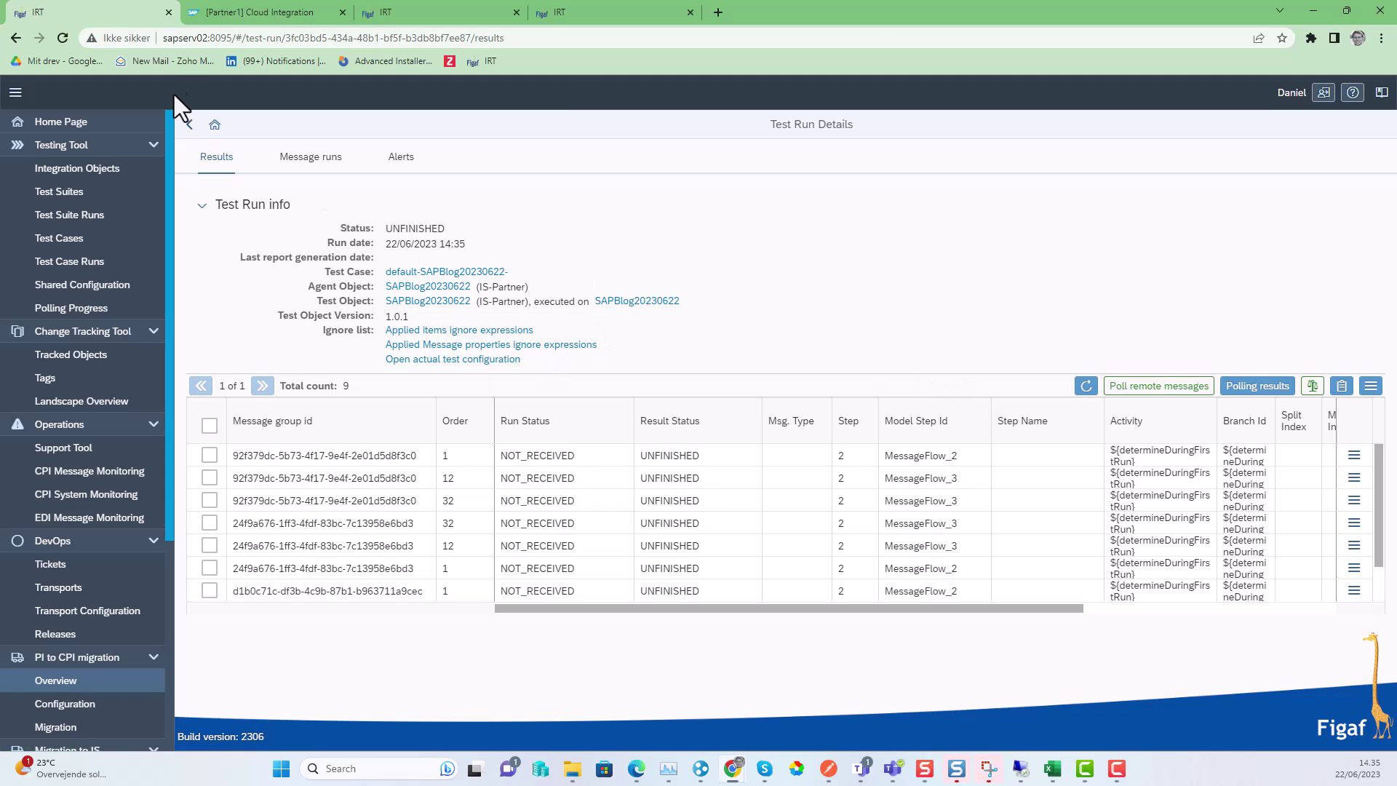
# - Refresh the test run's results and check the sending status of its message runs
pyautogui.click(1080, 383)
pyautogui.click(306, 161)
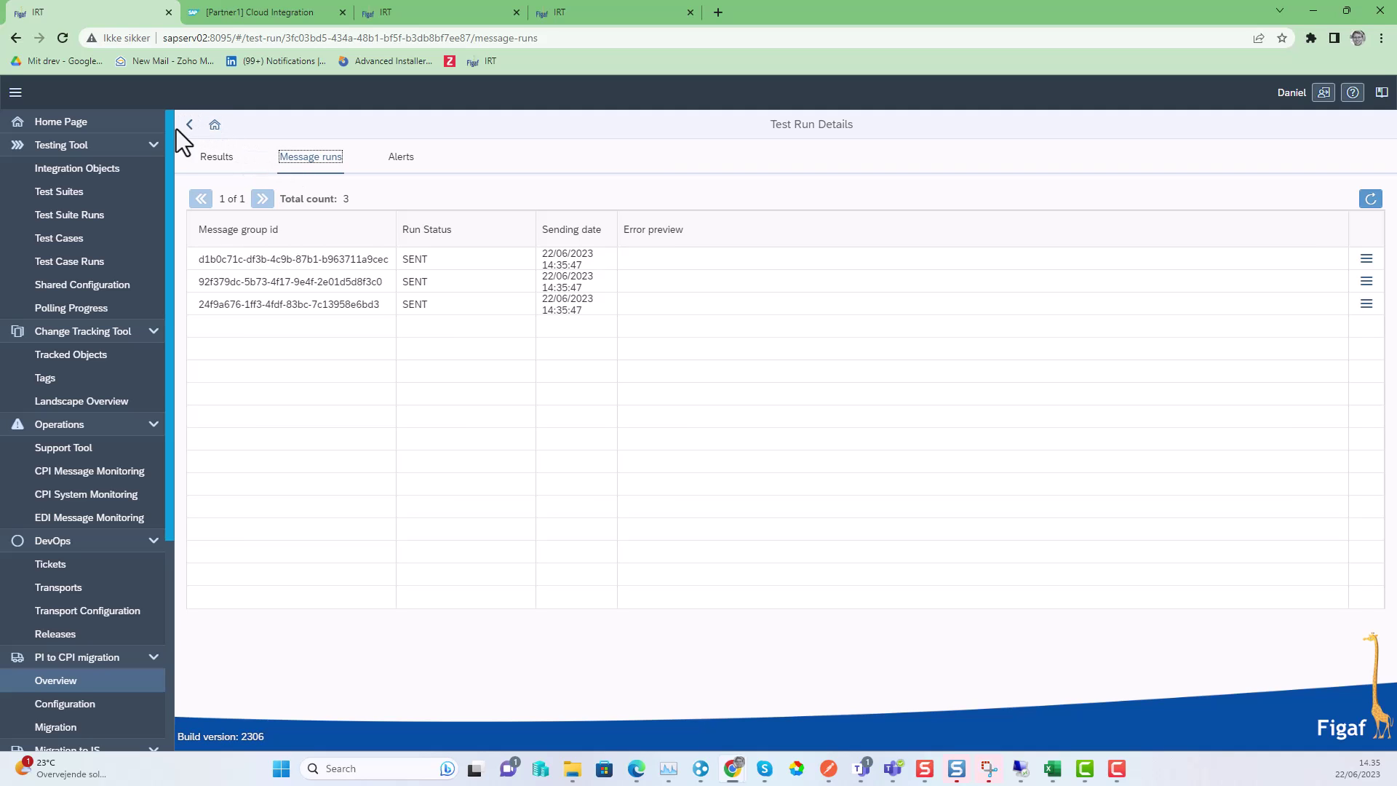
pyautogui.click(209, 161)
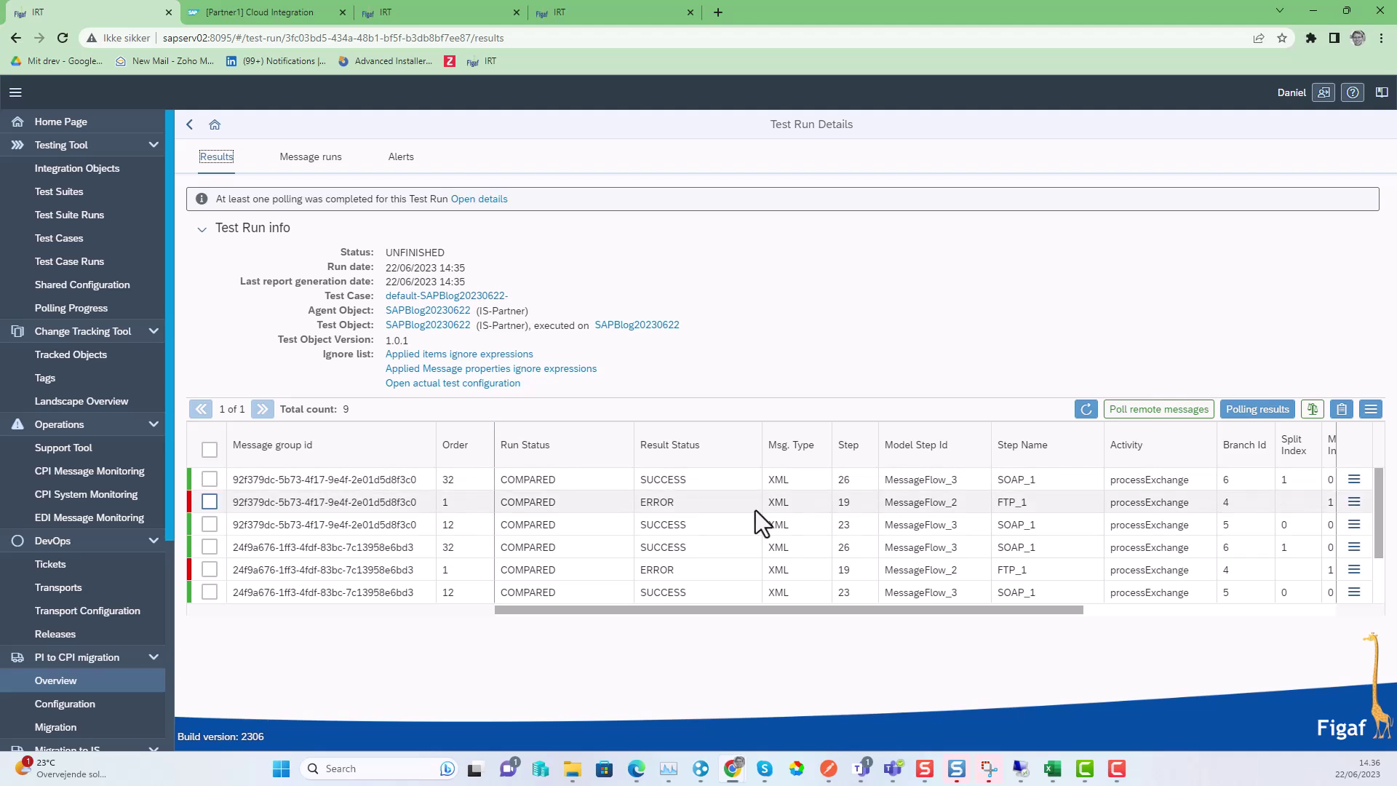
# - Inspect the differences of the failed MessageFlow_2 message and add /INVOIC02/IDOC/E1EDK01/WKURS to the ignore list
pyautogui.click(1353, 501)
pyautogui.click(1237, 525)
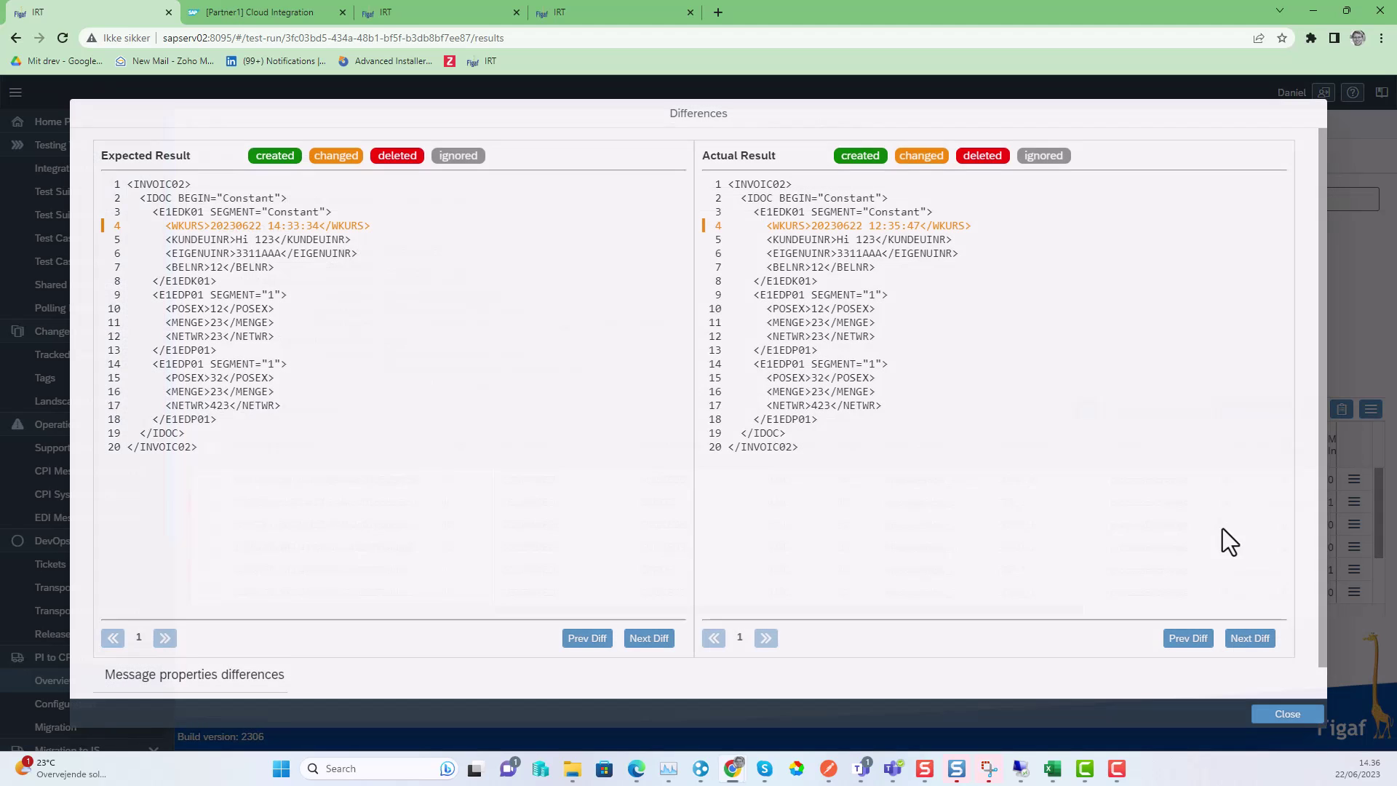
pyautogui.click(311, 227)
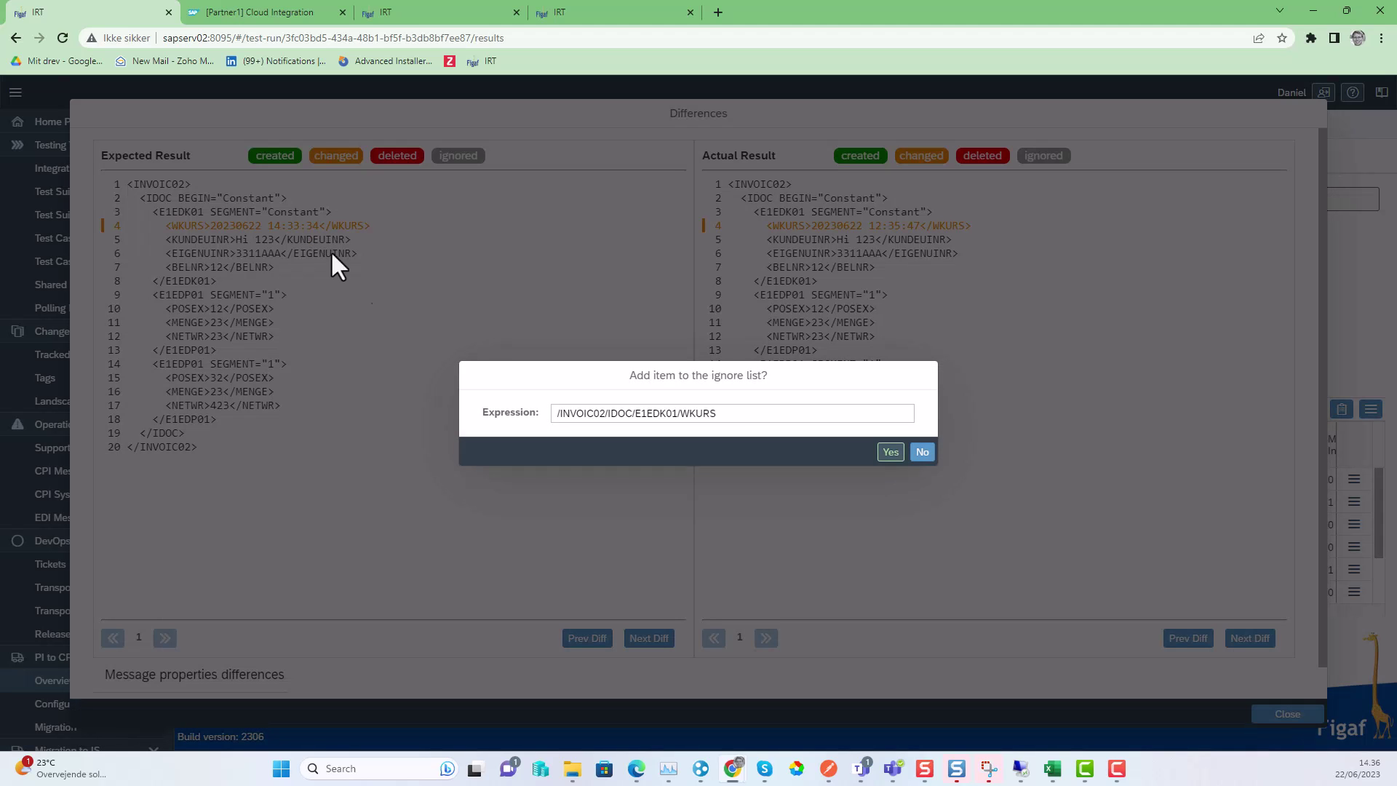
pyautogui.click(891, 453)
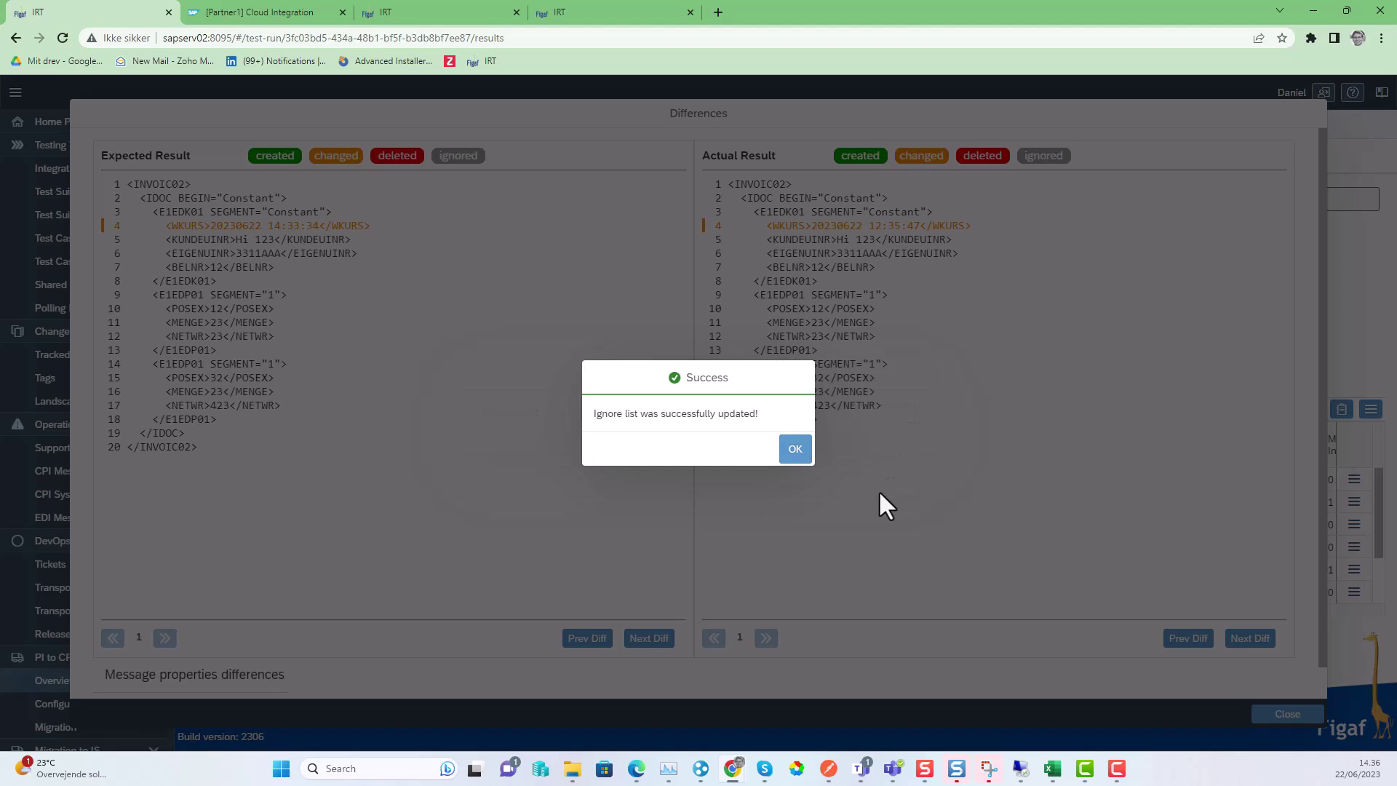
pyautogui.click(793, 449)
pyautogui.click(1287, 714)
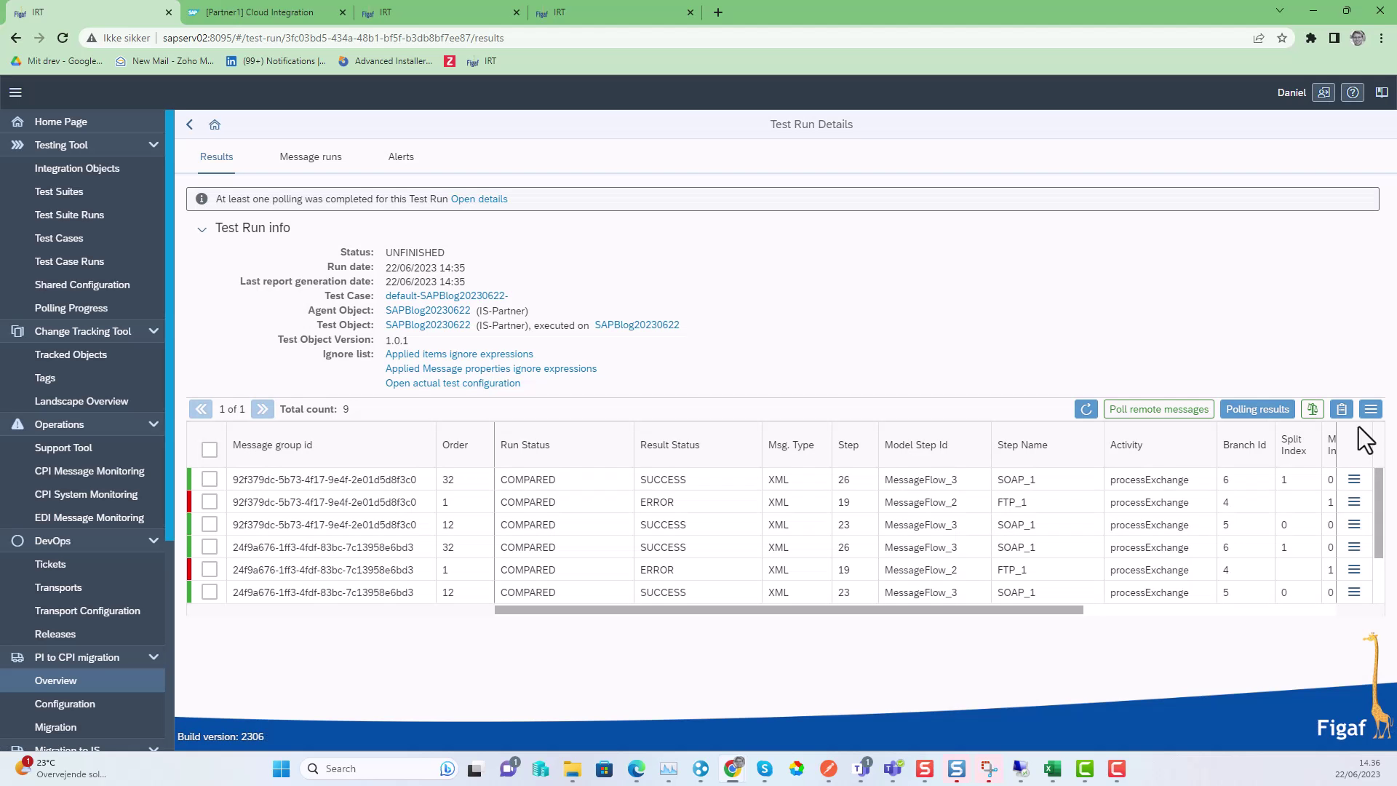
# - Regenerate the test run's comparison report with the updated ignore list and review the refreshed results for all messages
pyautogui.click(1313, 409)
pyautogui.click(857, 447)
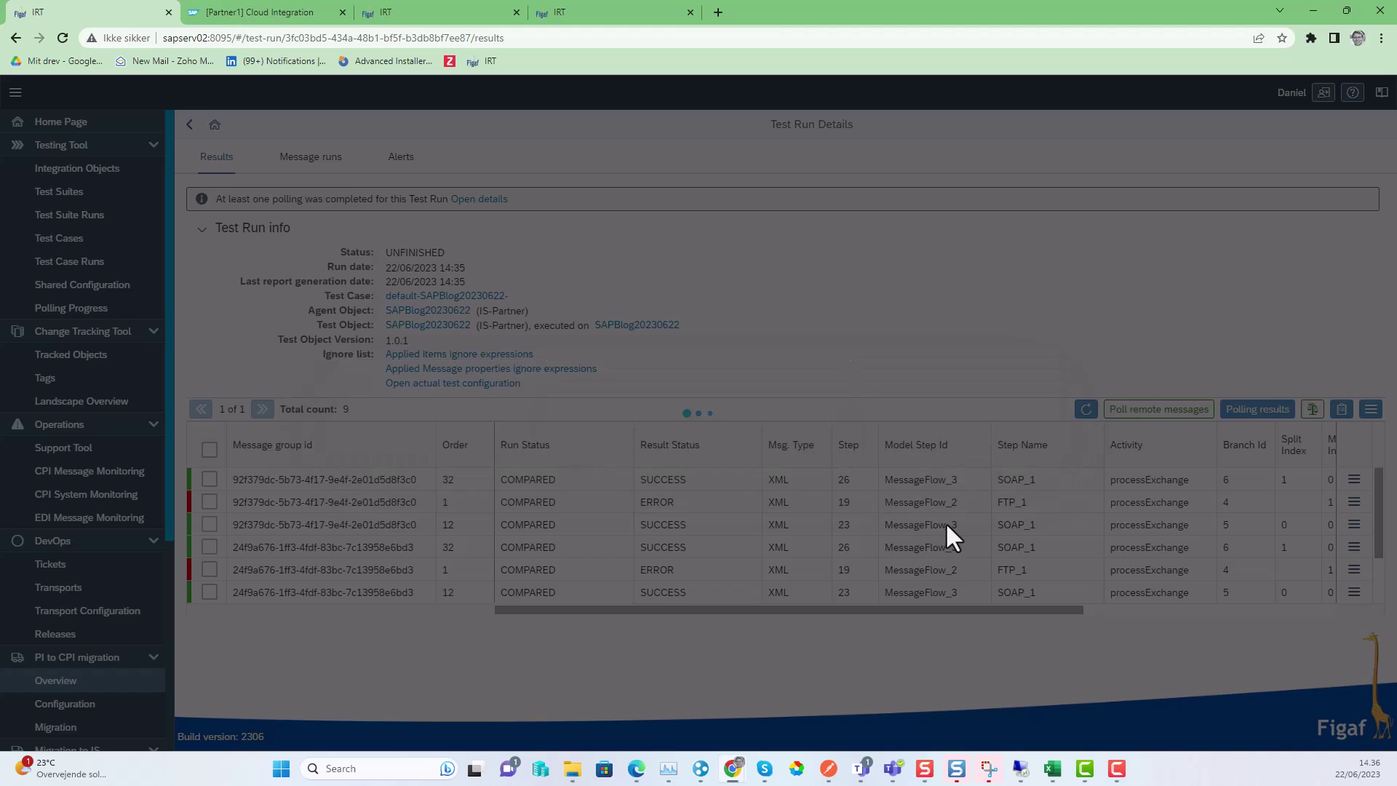
pyautogui.click(833, 456)
pyautogui.click(1086, 409)
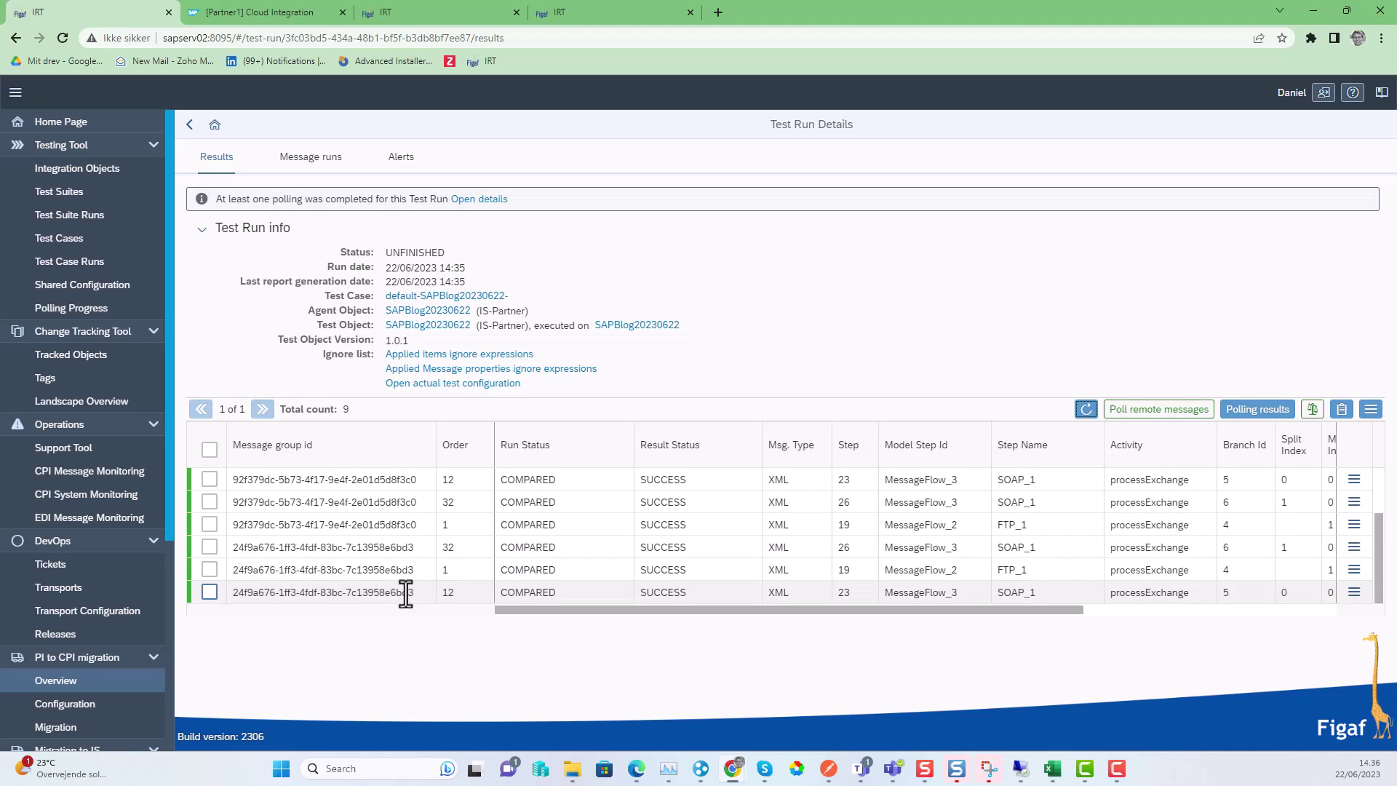
pyautogui.scroll(-2, 509, 538)
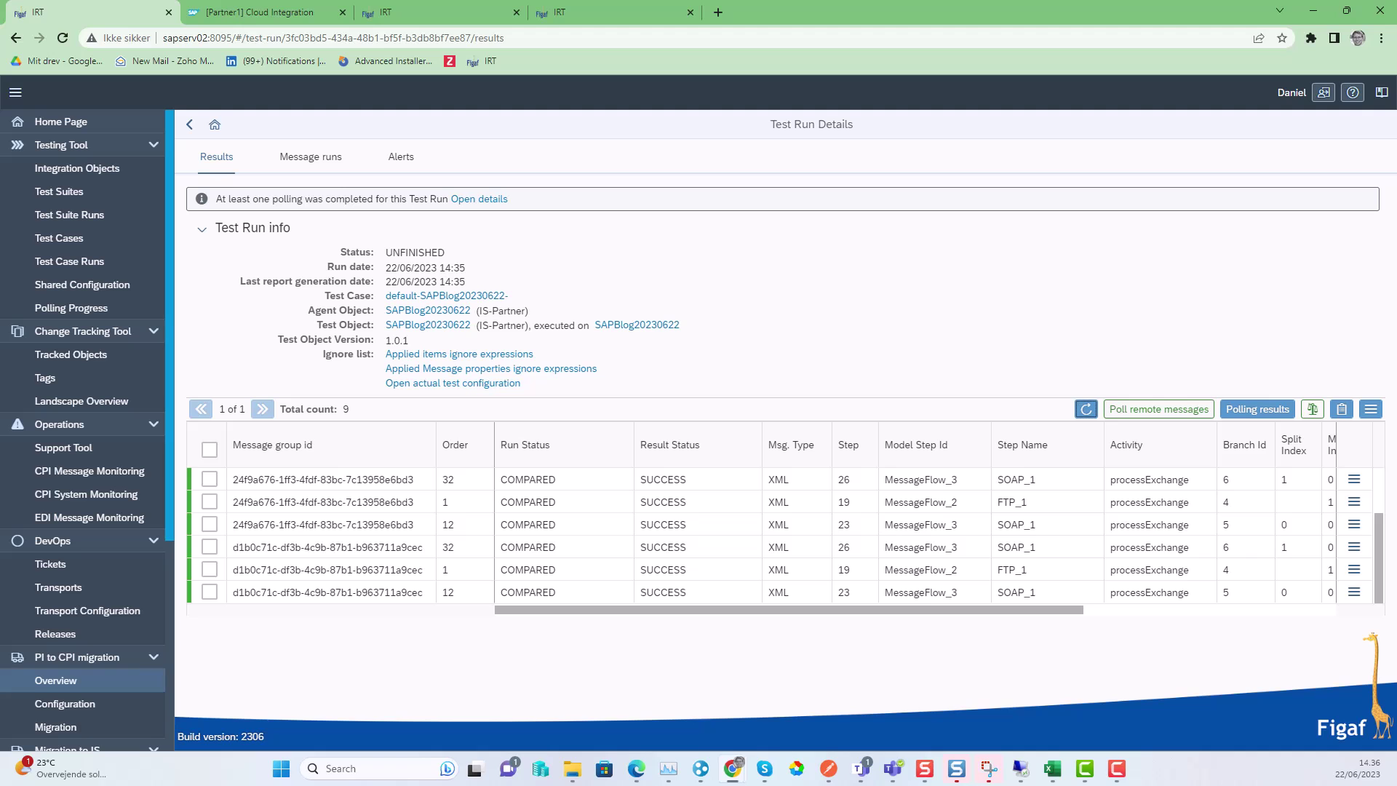
# - Return to the PI to CPI migration overview and switch to the migration-overview-20230622-141908.xlsx report in Excel
pyautogui.click(43, 687)
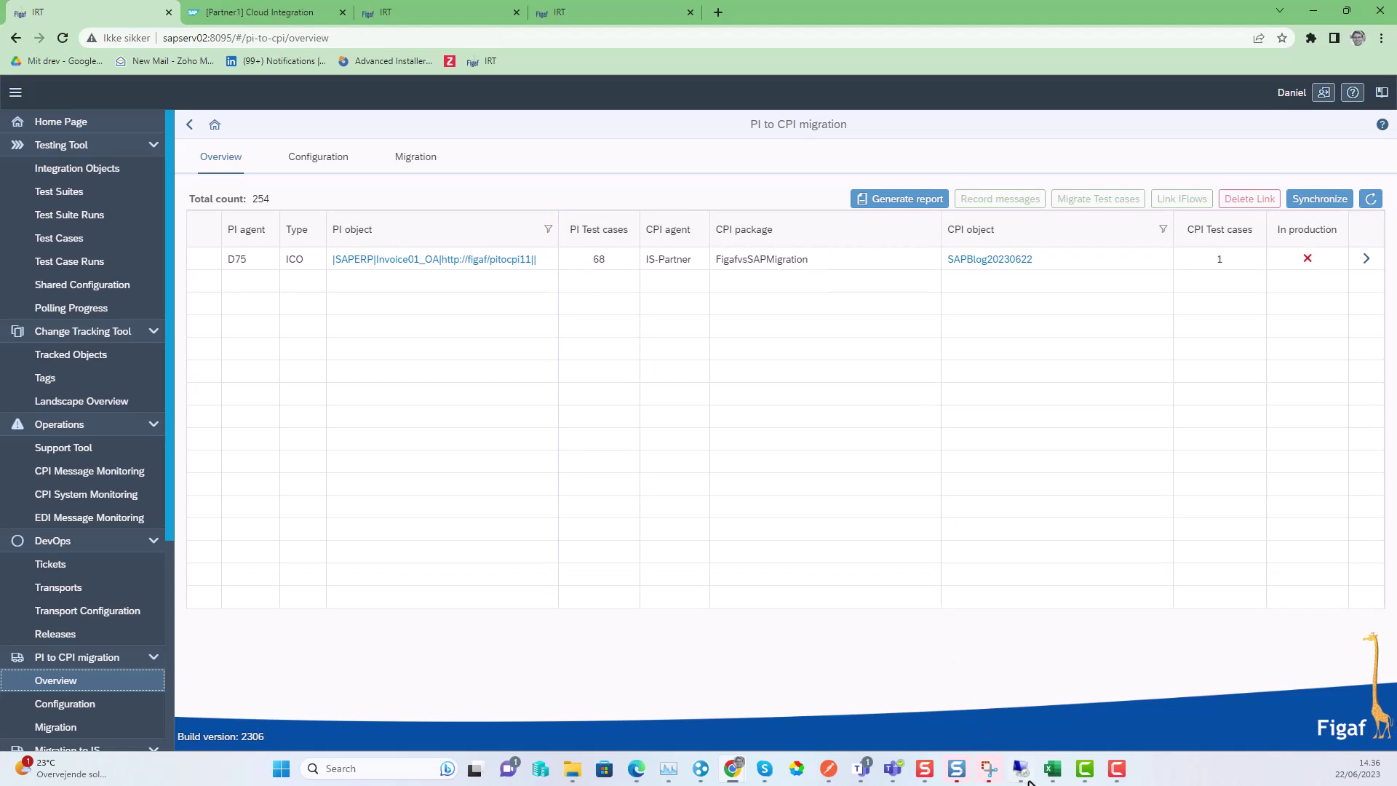
pyautogui.click(1052, 769)
pyautogui.click(536, 456)
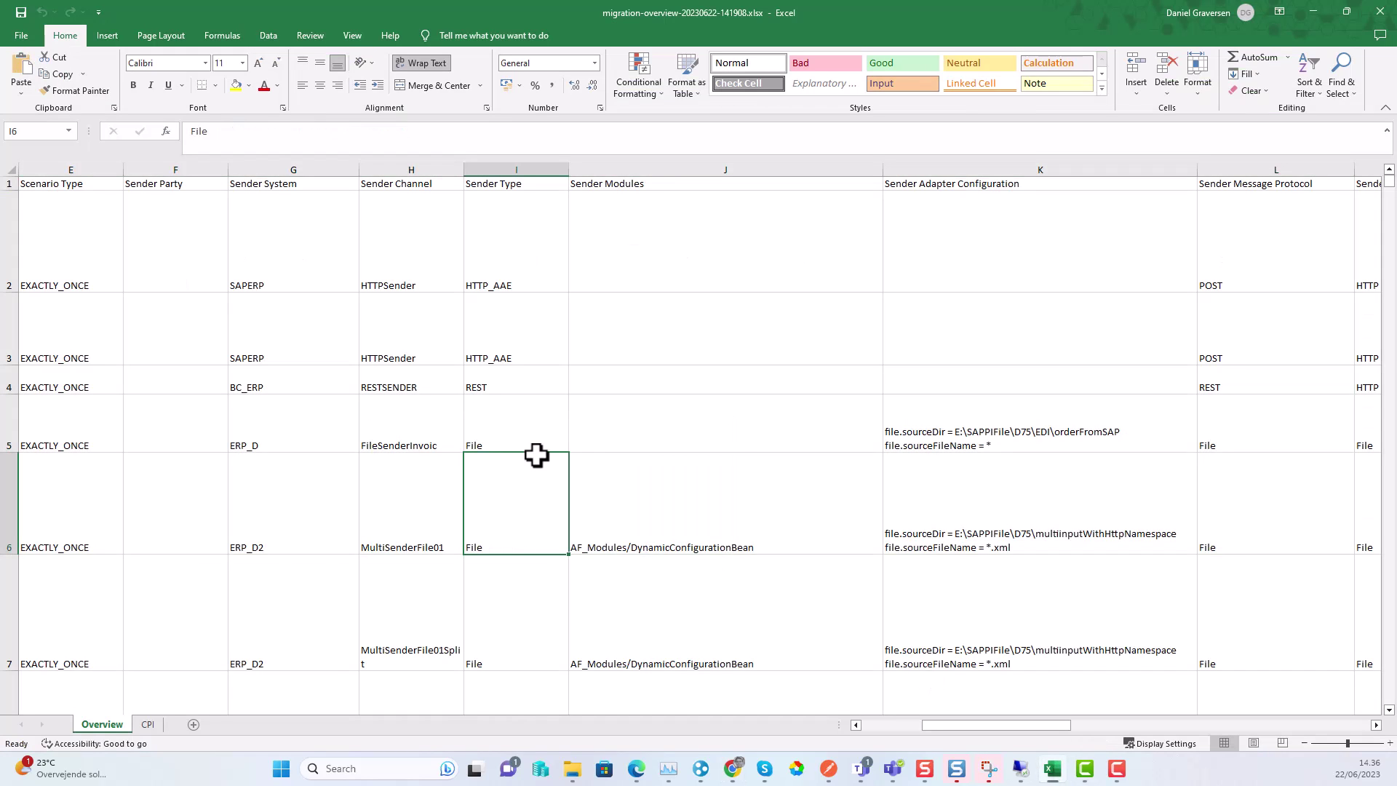
# - Examine the report's columns from SAP System and PI object through the sender details to Mapping Challenges
pyautogui.press('Left')
pyautogui.press('Left')
pyautogui.press('Left')
pyautogui.press('Left')
pyautogui.press('Left')
pyautogui.press('Left')
pyautogui.press('Left')
pyautogui.press('Left')
pyautogui.press('Right')
pyautogui.press('Right')
pyautogui.press('Right')
pyautogui.press('Right')
pyautogui.press('Right')
pyautogui.press('Right')
pyautogui.press('Right')
pyautogui.press('Right')
pyautogui.press('Right')
pyautogui.press('Right')
pyautogui.press('Right')
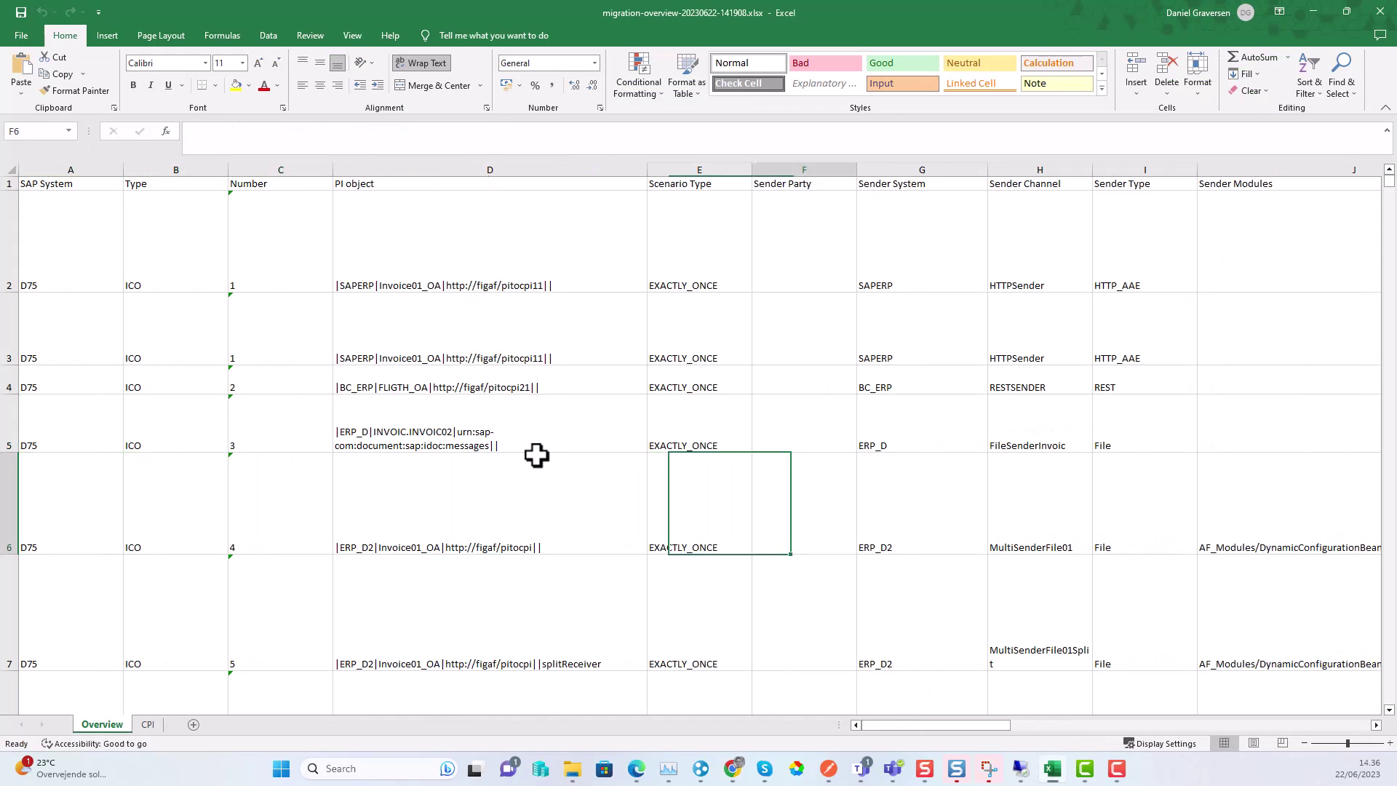
pyautogui.press('Right')
pyautogui.press('Right')
pyautogui.press('Right')
pyautogui.press('Right')
pyautogui.press('Right')
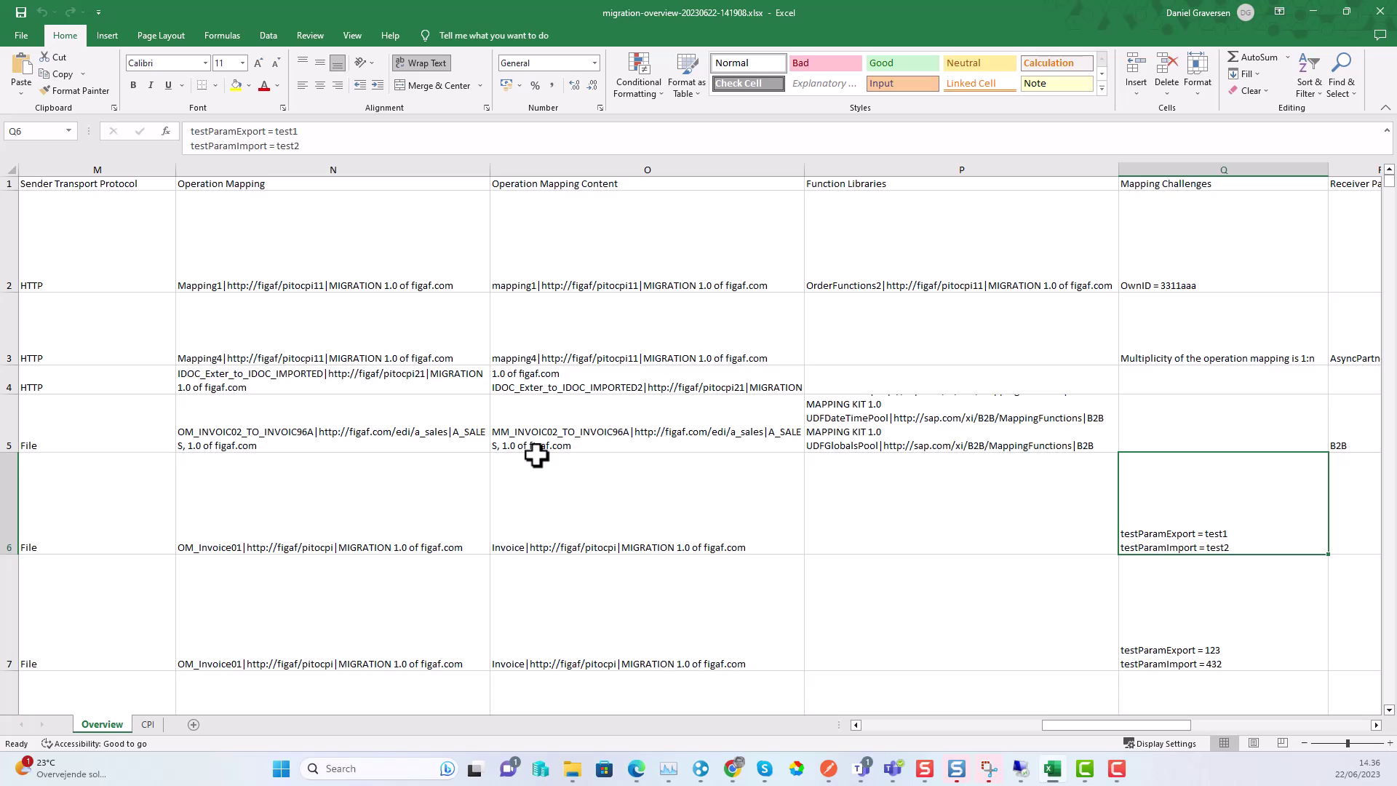
# - Examine the report's receiver channel, protocol and adapter configuration columns through to the PI test case and message status columns
pyautogui.press('Right')
pyautogui.press('Right')
pyautogui.press('Right')
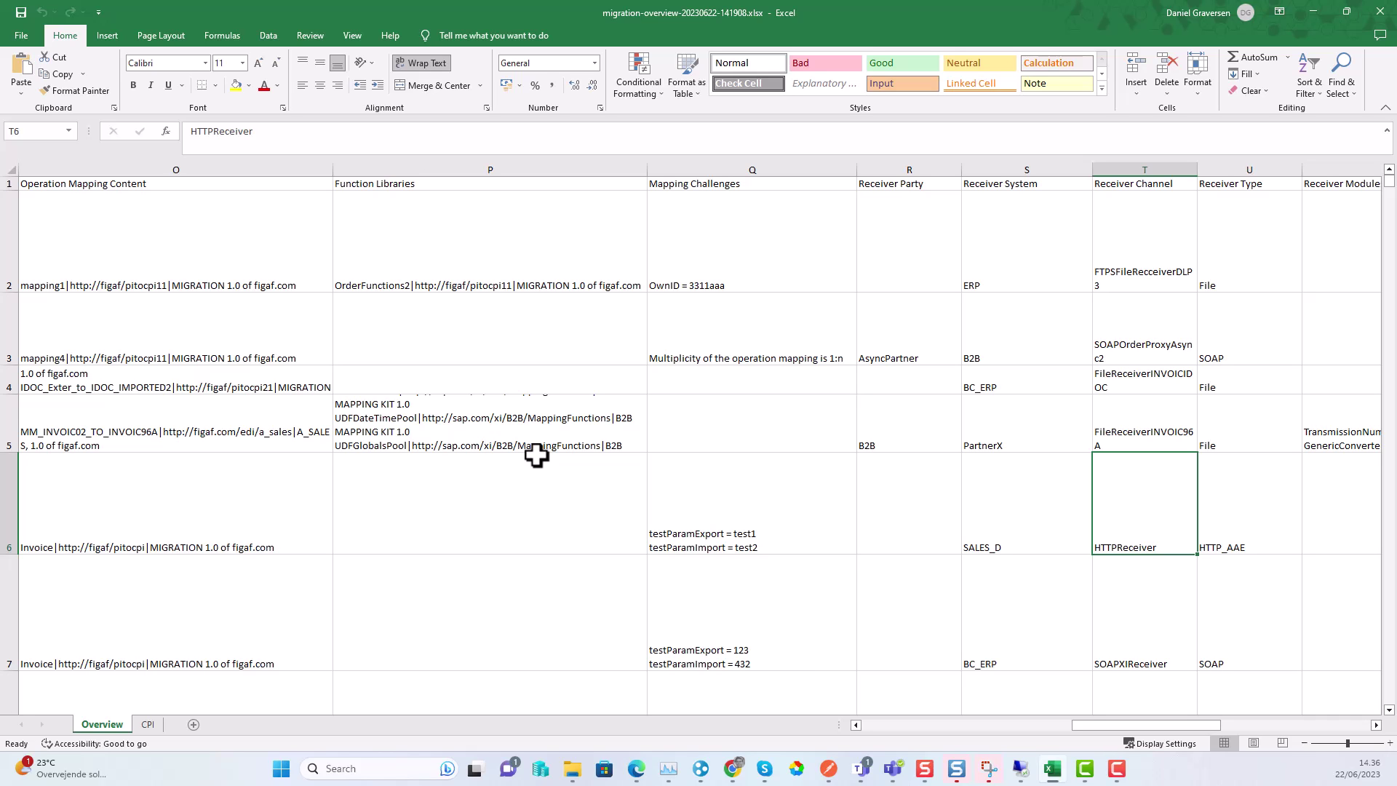
pyautogui.press('Right')
pyautogui.press('Right')
pyautogui.press('Right')
pyautogui.press('Right')
pyautogui.press('Right')
pyautogui.press('Right')
pyautogui.press('Right')
pyautogui.press('Right')
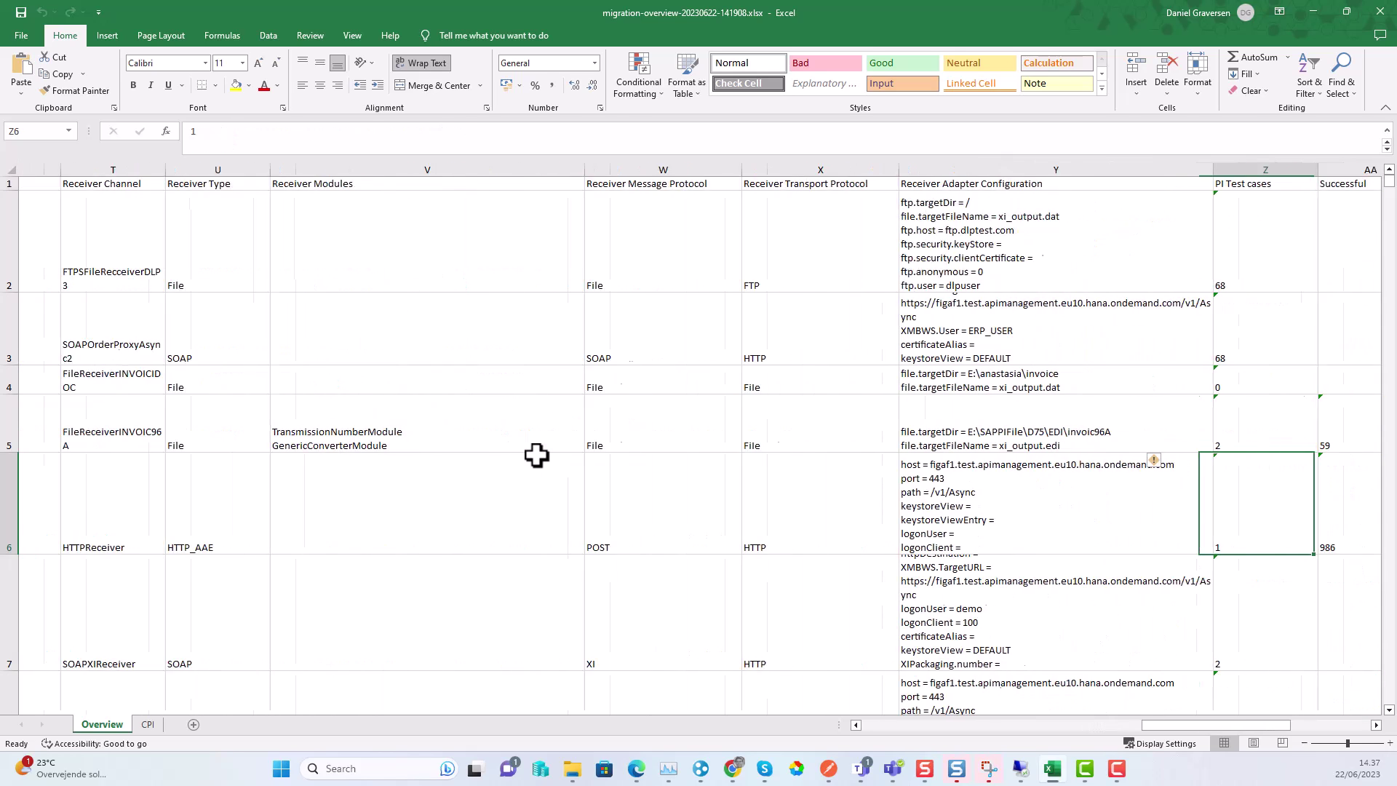
pyautogui.press('Right')
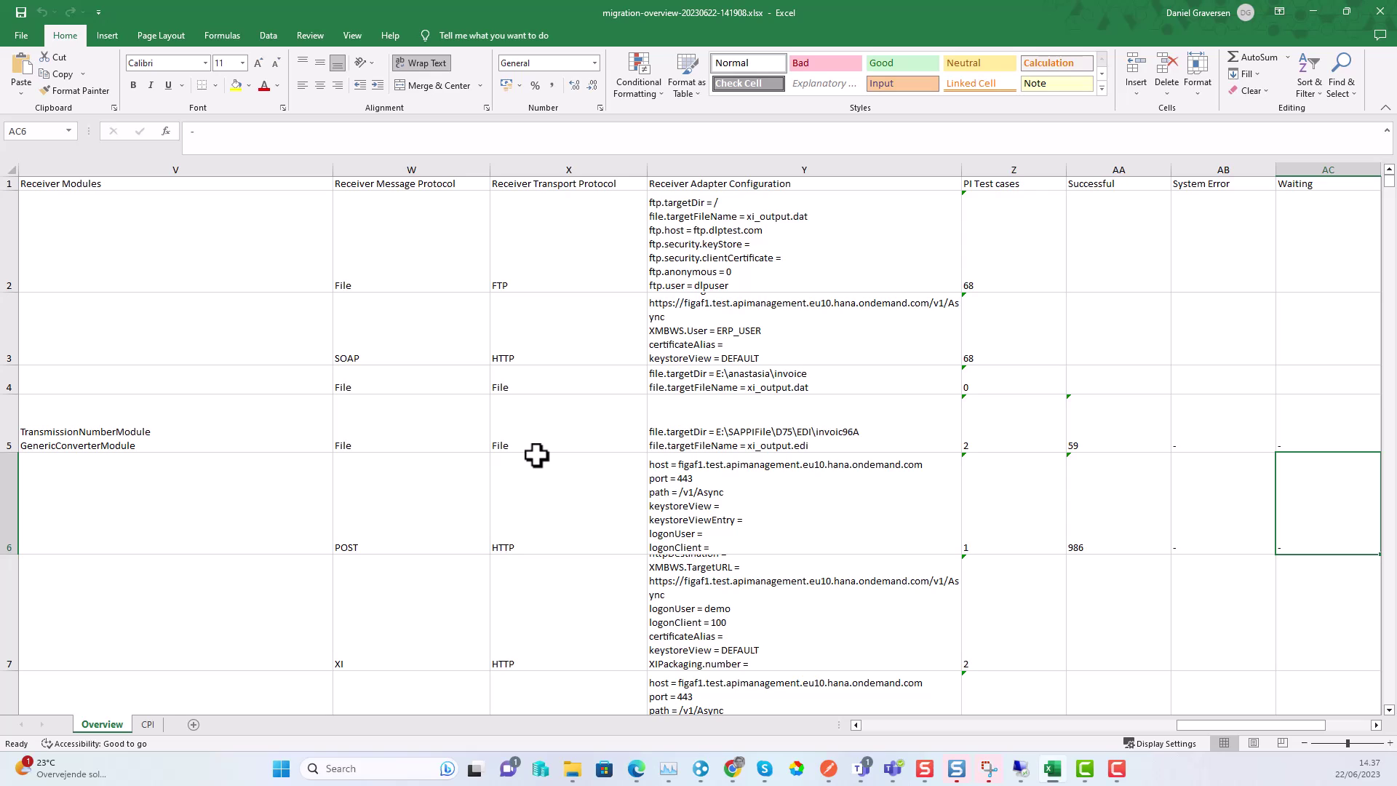